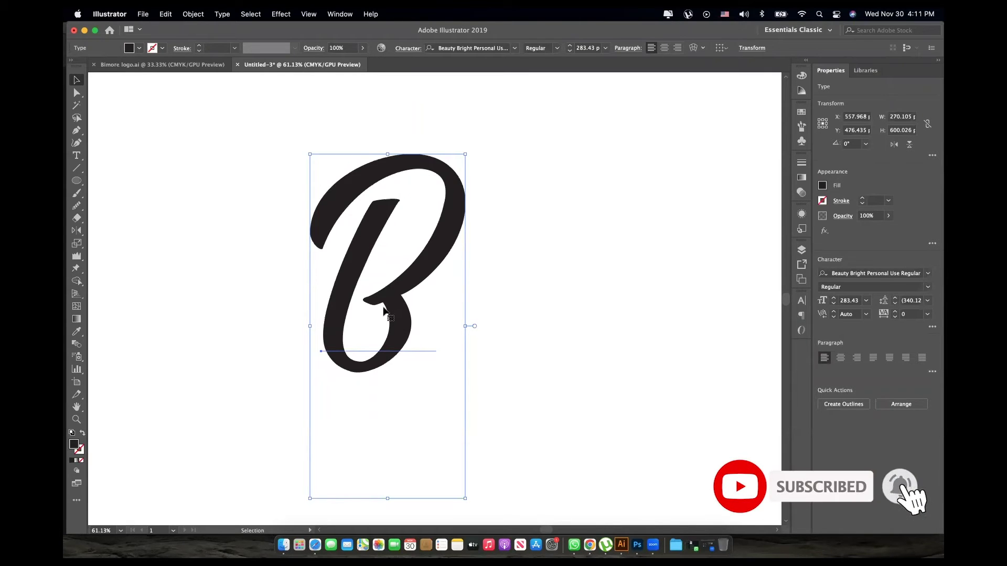
- Draw a rectangle about 247 by 289 pt beside the letter B and one about 86 by 113 pt overlapping its upper edge
{"action": "left_click", "coordinate": [543, 246]}
{"action": "left_click_drag", "start_coordinate": [543, 246], "coordinate": [515, 247]}
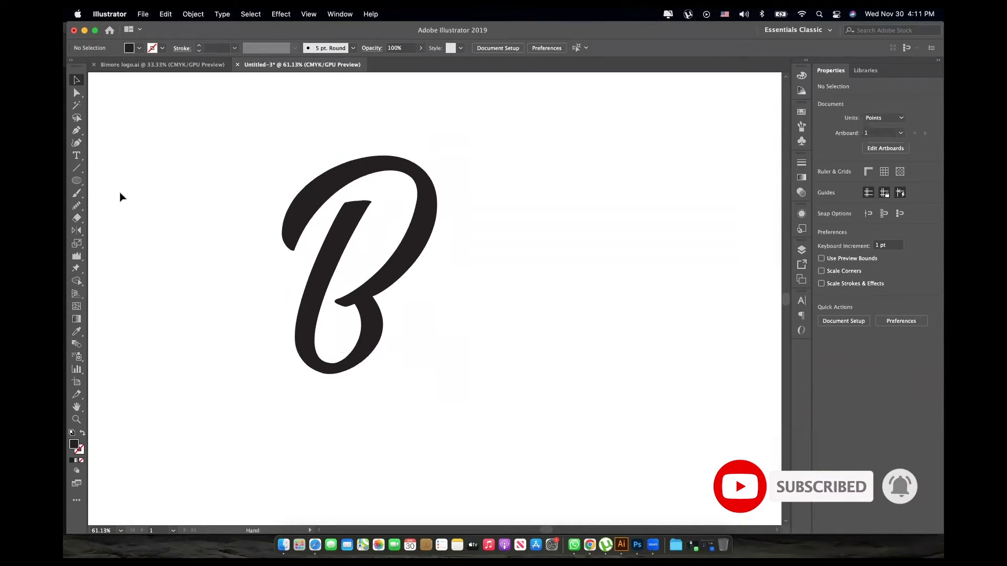
{"action": "left_click", "coordinate": [74, 177]}
{"action": "left_click_drag", "start_coordinate": [75, 177], "coordinate": [124, 178]}
{"action": "left_click_drag", "start_coordinate": [535, 160], "coordinate": [678, 325]}
{"action": "key", "text": "v"}
{"action": "left_click", "coordinate": [73, 181]}
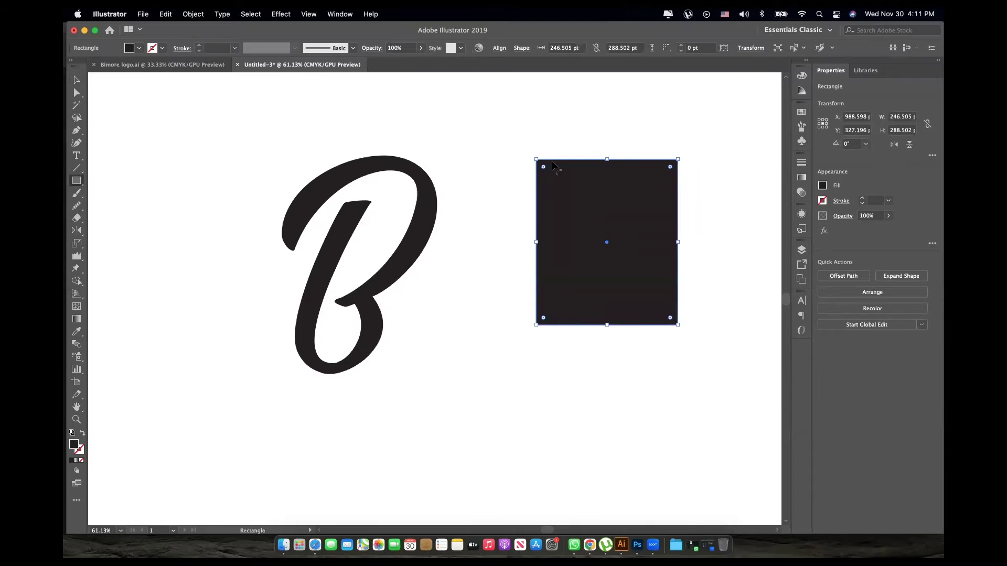
{"action": "left_click_drag", "start_coordinate": [566, 127], "coordinate": [615, 192]}
{"action": "key", "text": "v"}
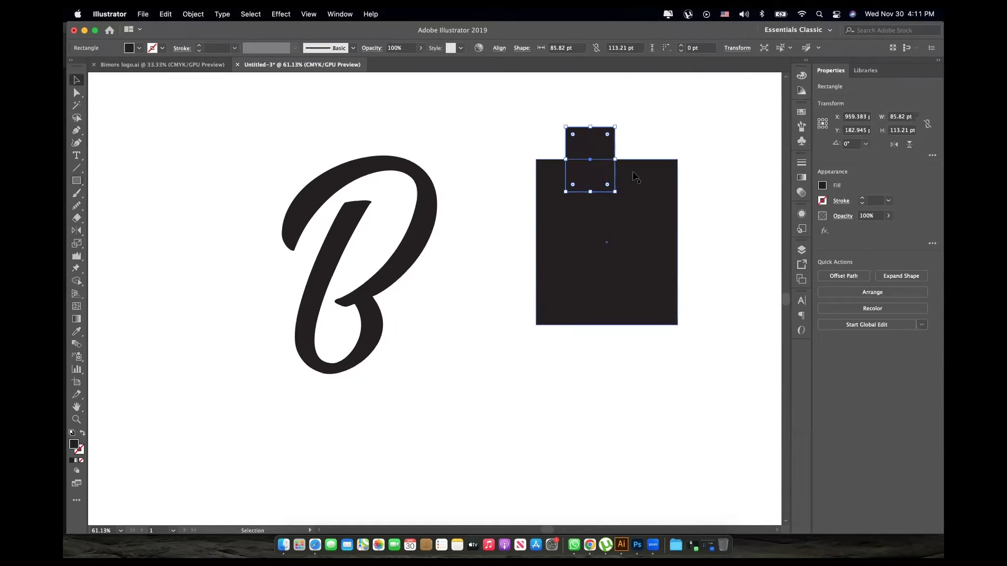
- Combine the two overlapping rectangles into one shape and delete it
{"action": "left_click", "coordinate": [634, 177], "text": "shift"}
{"action": "left_click", "coordinate": [825, 319]}
{"action": "left_click", "coordinate": [612, 103]}
{"action": "left_click_drag", "start_coordinate": [592, 143], "coordinate": [598, 145]}
{"action": "key", "text": "Delete"}
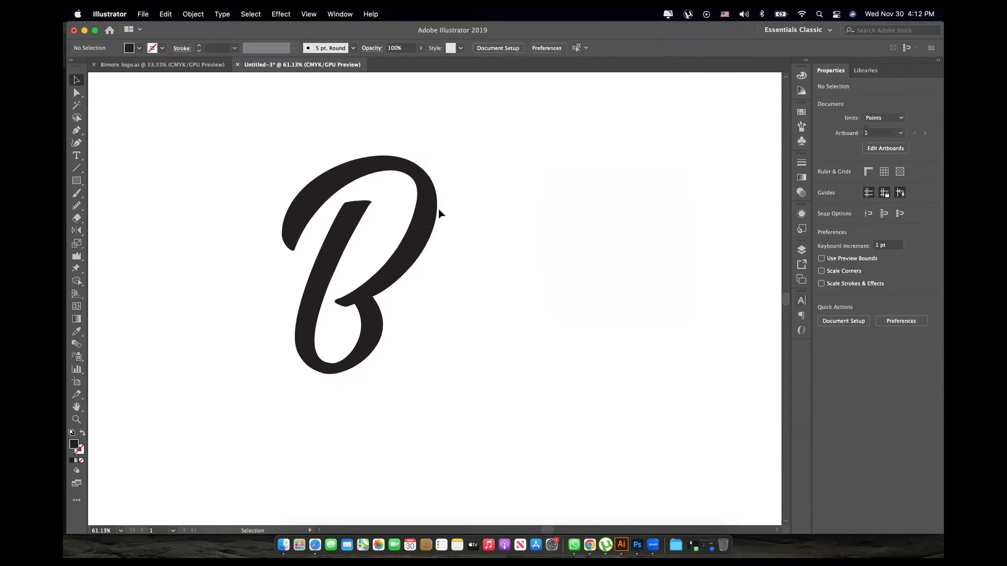
- Reposition the letter B on the artboard and convert its text to outlines
{"action": "left_click_drag", "start_coordinate": [337, 266], "coordinate": [367, 259]}
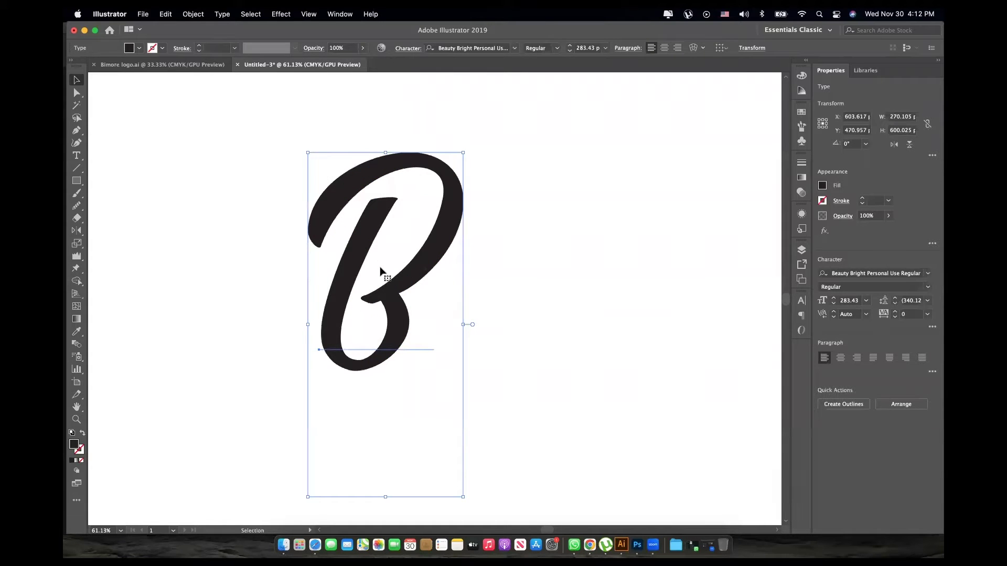
{"action": "left_click_drag", "start_coordinate": [385, 275], "coordinate": [442, 262]}
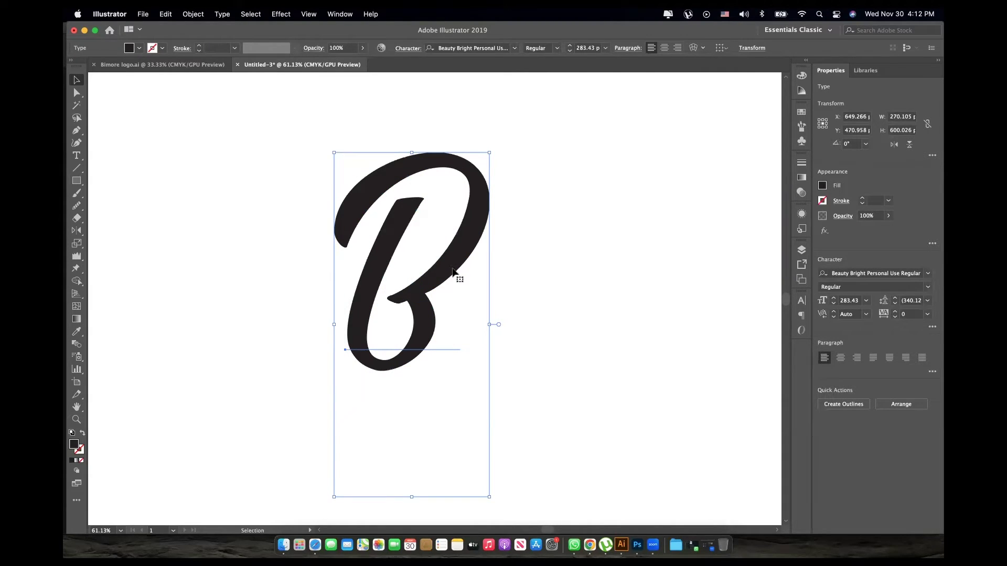
{"action": "left_click_drag", "start_coordinate": [446, 271], "coordinate": [441, 262]}
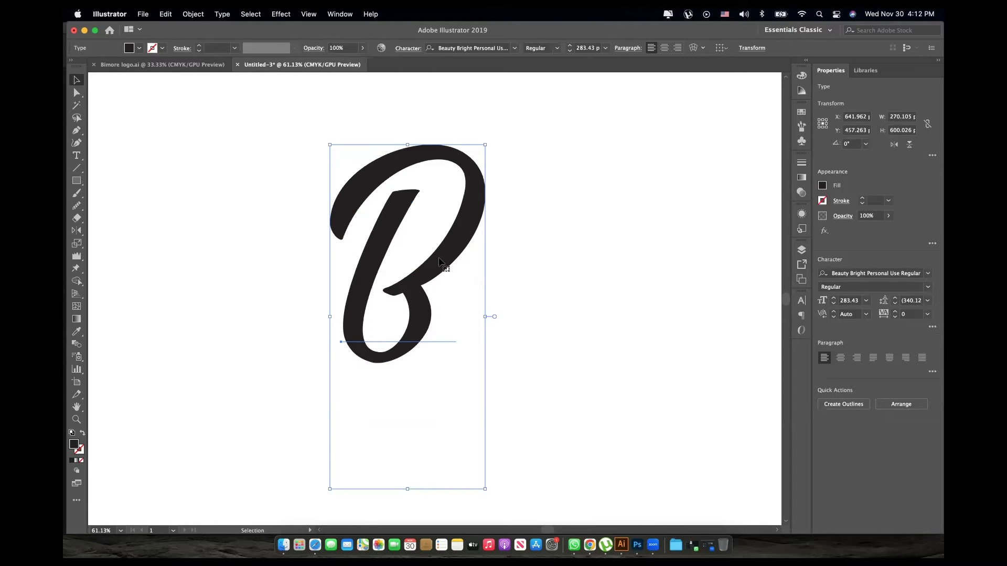
{"action": "right_click", "coordinate": [439, 261]}
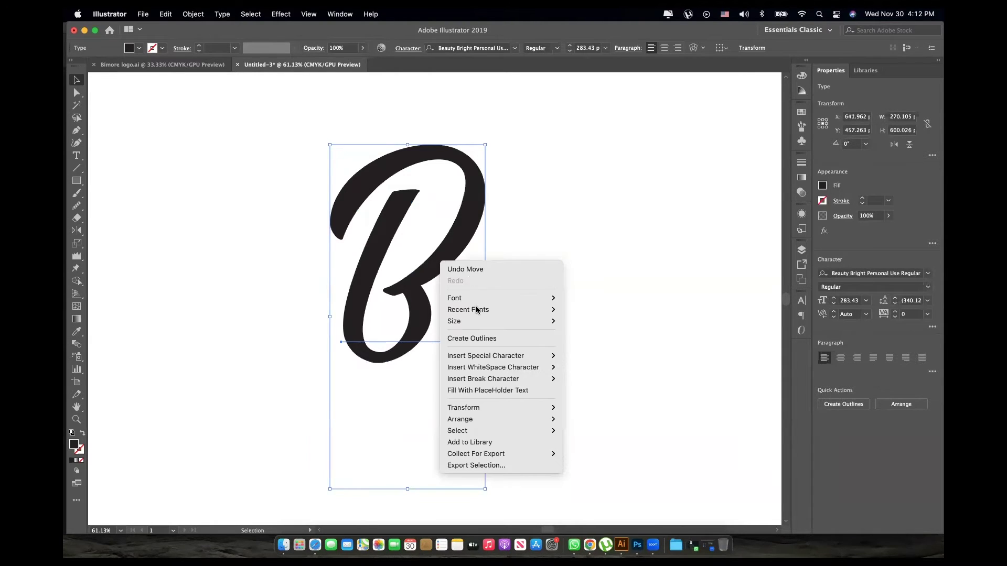
{"action": "left_click", "coordinate": [480, 338]}
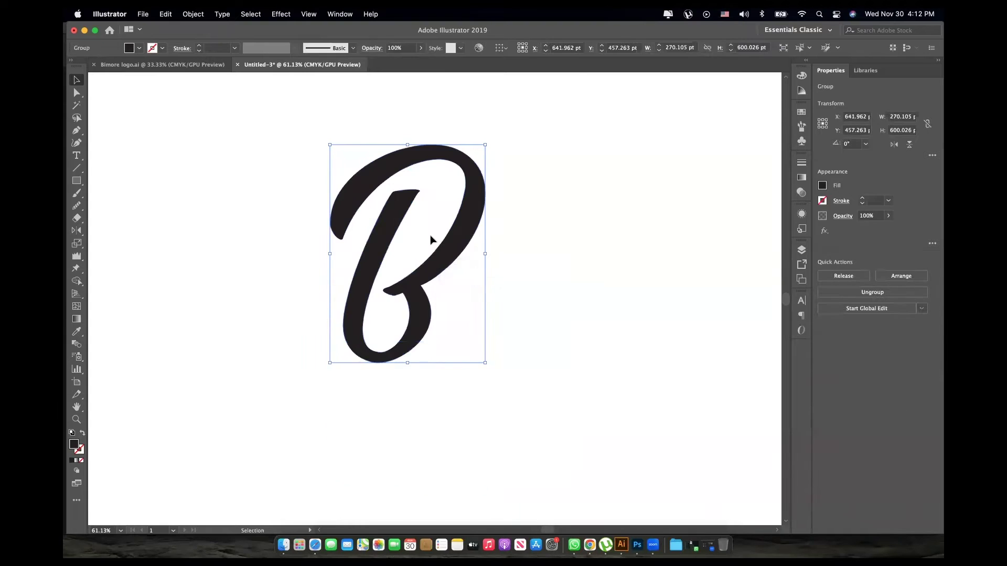
{"action": "left_click_drag", "start_coordinate": [445, 241], "coordinate": [439, 241]}
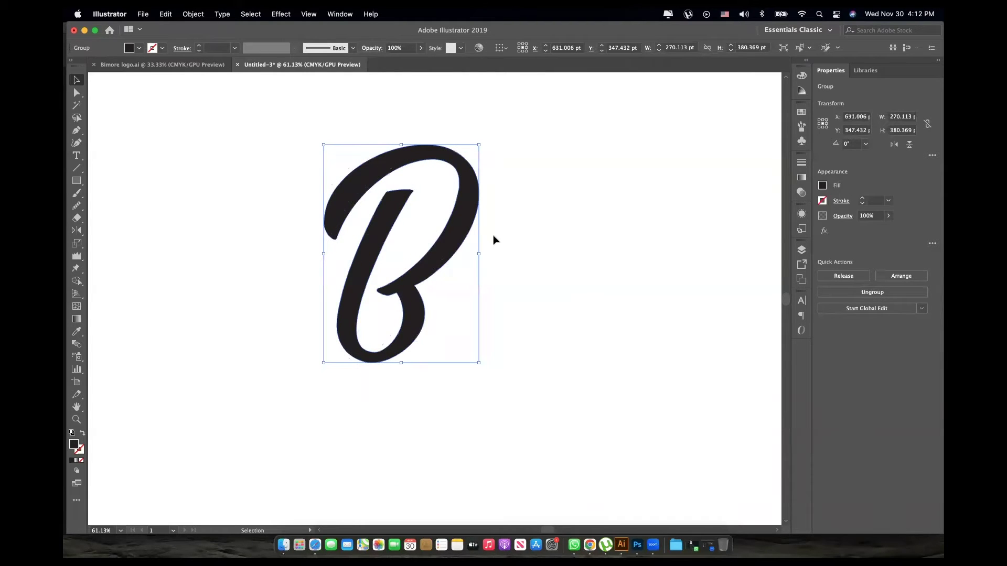
- Give the outlined B a 1 pt stroke and no fill, and shift it slightly left
{"action": "left_click", "coordinate": [889, 201]}
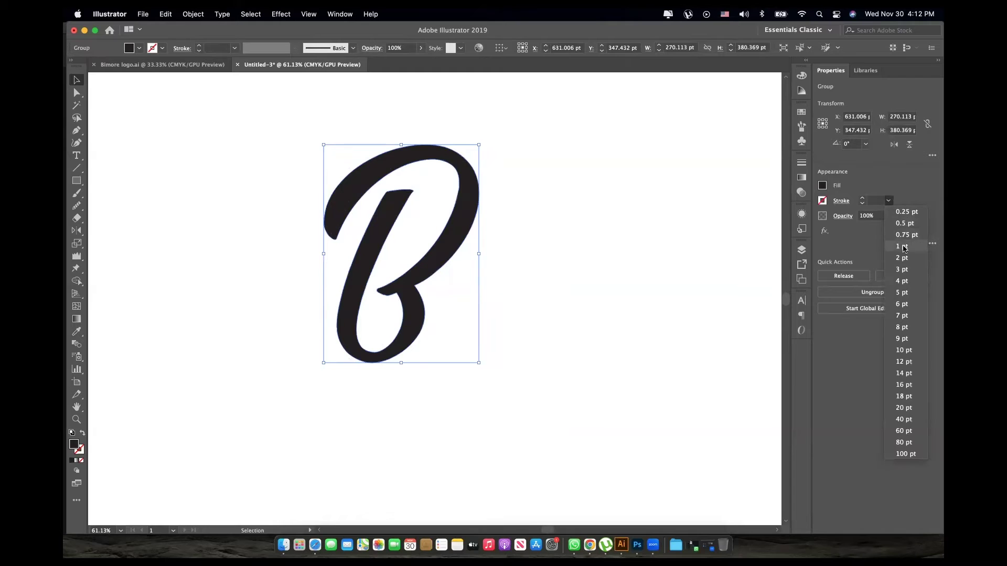
{"action": "left_click", "coordinate": [900, 242]}
{"action": "left_click", "coordinate": [822, 186]}
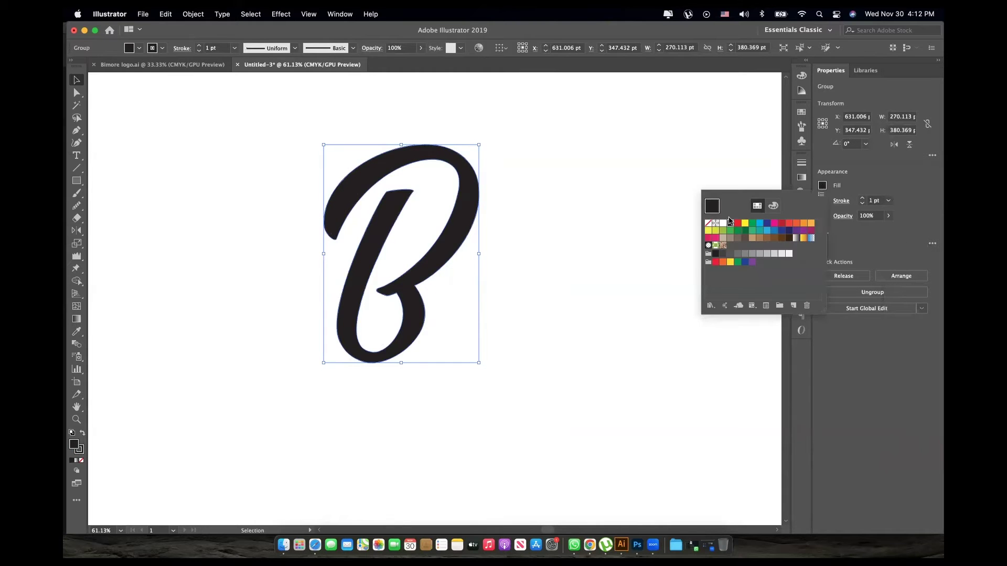
{"action": "left_click", "coordinate": [711, 226]}
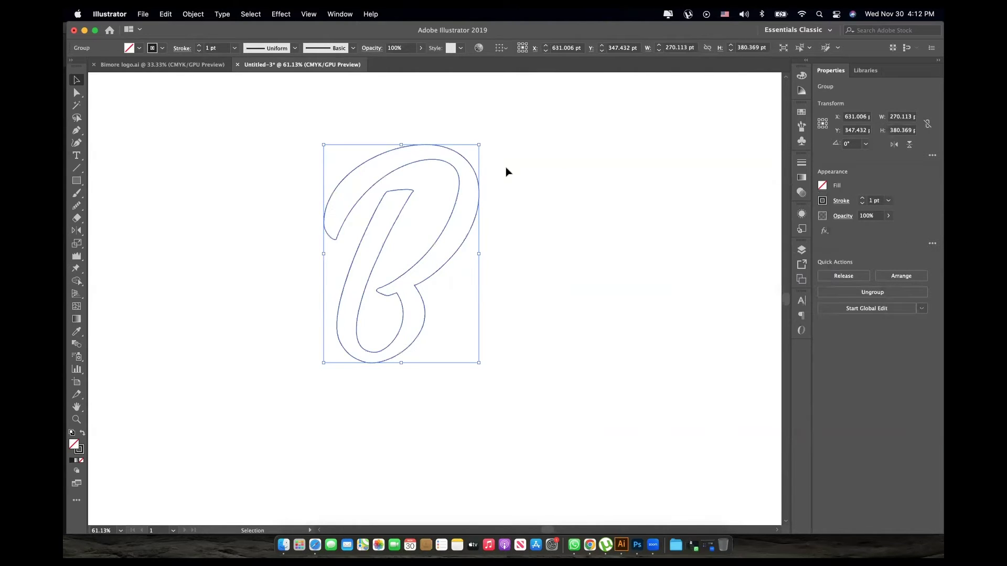
{"action": "left_click", "coordinate": [485, 168]}
{"action": "left_click_drag", "start_coordinate": [466, 164], "coordinate": [461, 164]}
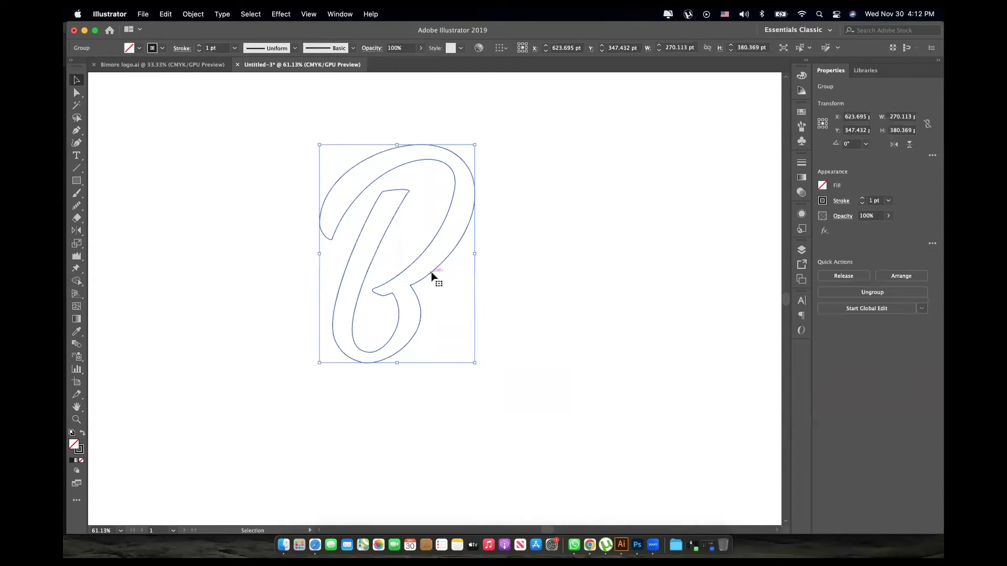
- Try redrawing the B's upper-left stroke end as a longer rounded bulb with the Pencil tool, and undo it
{"action": "left_click_drag", "start_coordinate": [76, 206], "coordinate": [102, 214]}
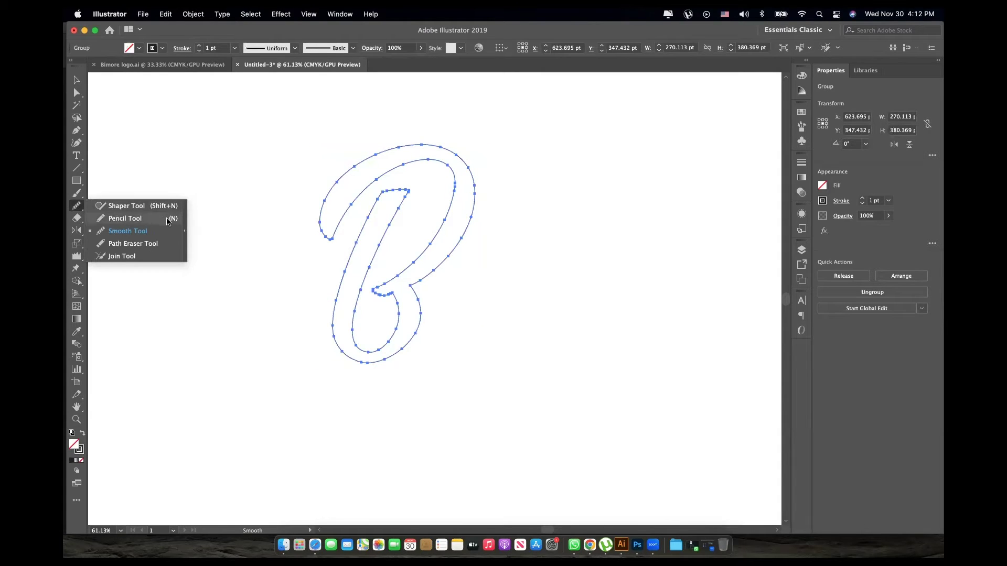
{"action": "left_click_drag", "start_coordinate": [140, 214], "coordinate": [140, 214]}
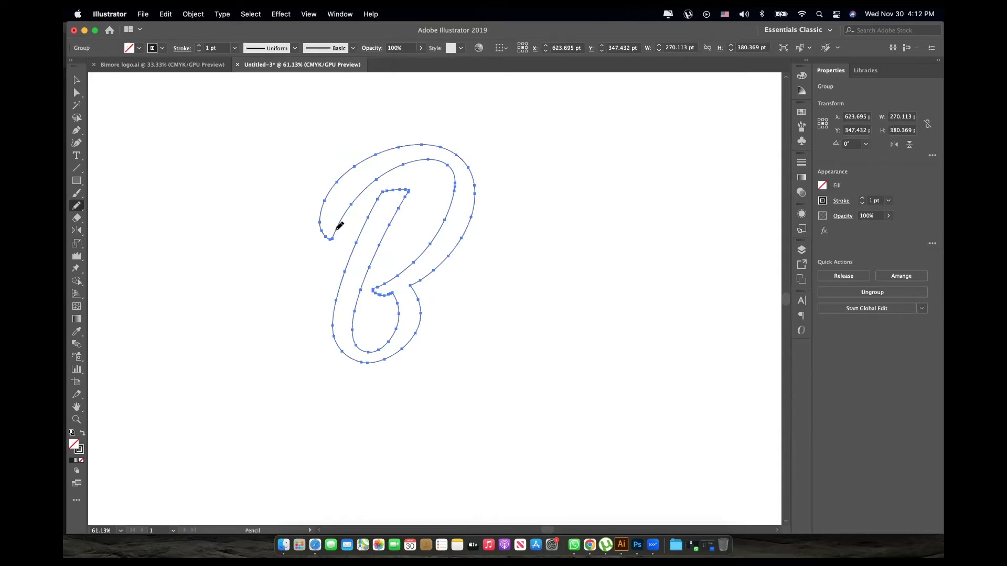
{"action": "mouse_move", "coordinate": [334, 239]}
{"action": "left_mouse_down"}
{"action": "mouse_move", "coordinate": [310, 293]}
{"action": "mouse_move", "coordinate": [284, 296]}
{"action": "mouse_move", "coordinate": [278, 269]}
{"action": "mouse_move", "coordinate": [313, 229]}
{"action": "left_mouse_up"}
{"action": "left_click_drag", "start_coordinate": [322, 209], "coordinate": [323, 206]}
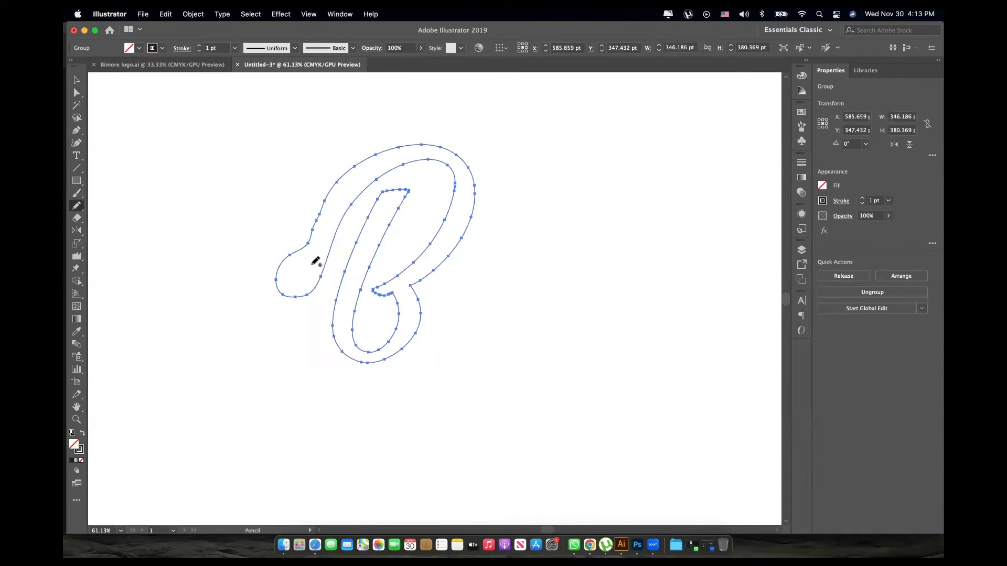
{"action": "key", "text": "super+z"}
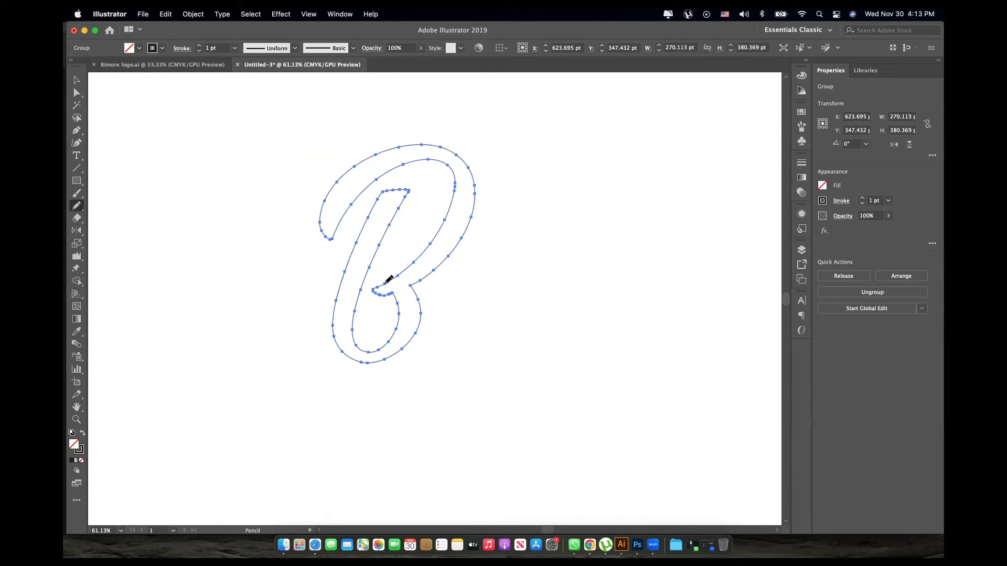
- Redraw the small middle hook of the B with the Pencil tool as a long rounded bar extending left across the stem
{"action": "mouse_move", "coordinate": [386, 282]}
{"action": "left_mouse_down"}
{"action": "mouse_move", "coordinate": [288, 305]}
{"action": "mouse_move", "coordinate": [307, 315]}
{"action": "mouse_move", "coordinate": [388, 296]}
{"action": "left_mouse_up"}
{"action": "left_click_drag", "start_coordinate": [397, 288], "coordinate": [396, 288]}
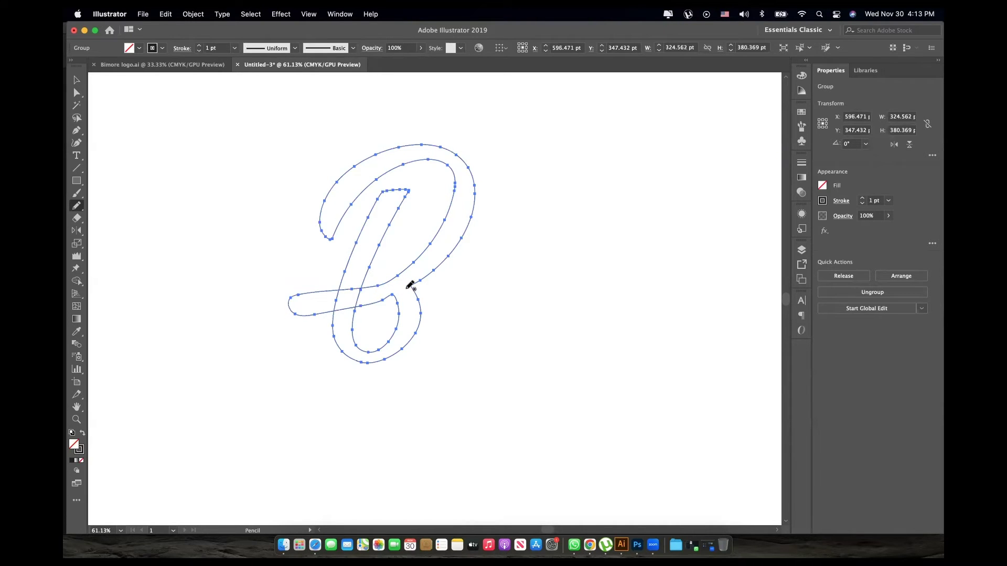
{"action": "key", "text": "v"}
{"action": "left_click", "coordinate": [418, 288]}
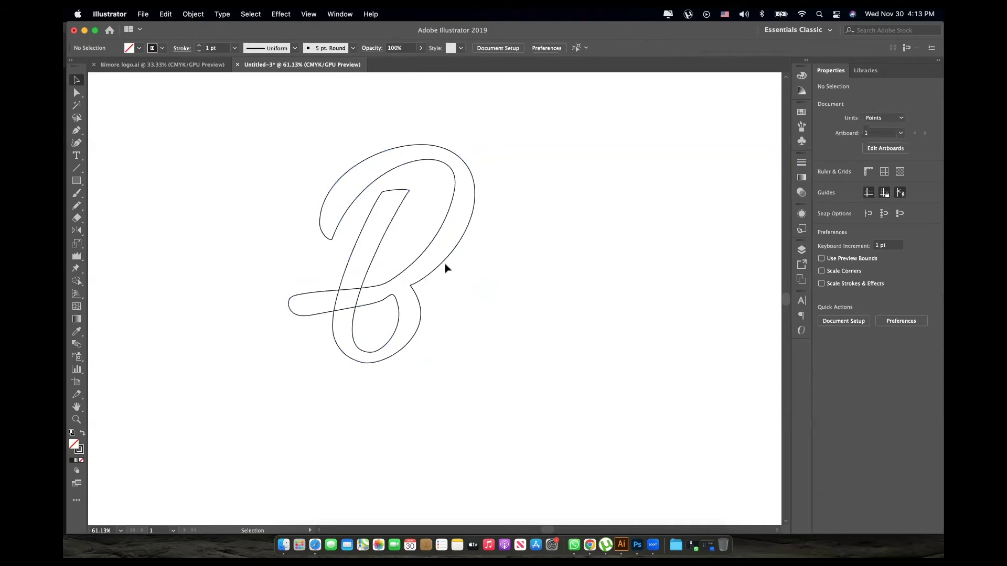
- Move the reshaped B slightly left and fill it with black
{"action": "left_click_drag", "start_coordinate": [442, 263], "coordinate": [433, 266]}
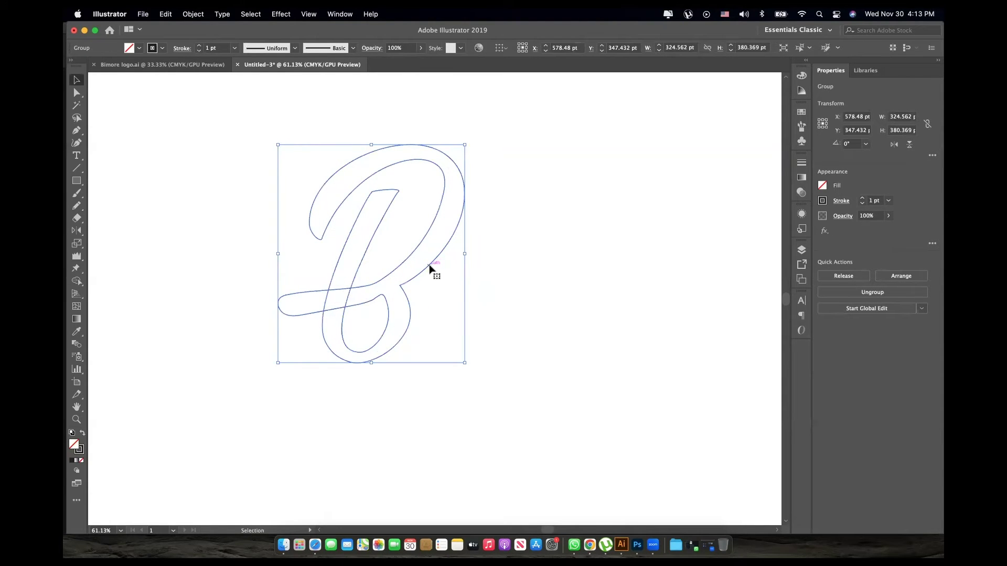
{"action": "left_click", "coordinate": [822, 186]}
{"action": "left_click", "coordinate": [727, 227]}
{"action": "left_click", "coordinate": [530, 233]}
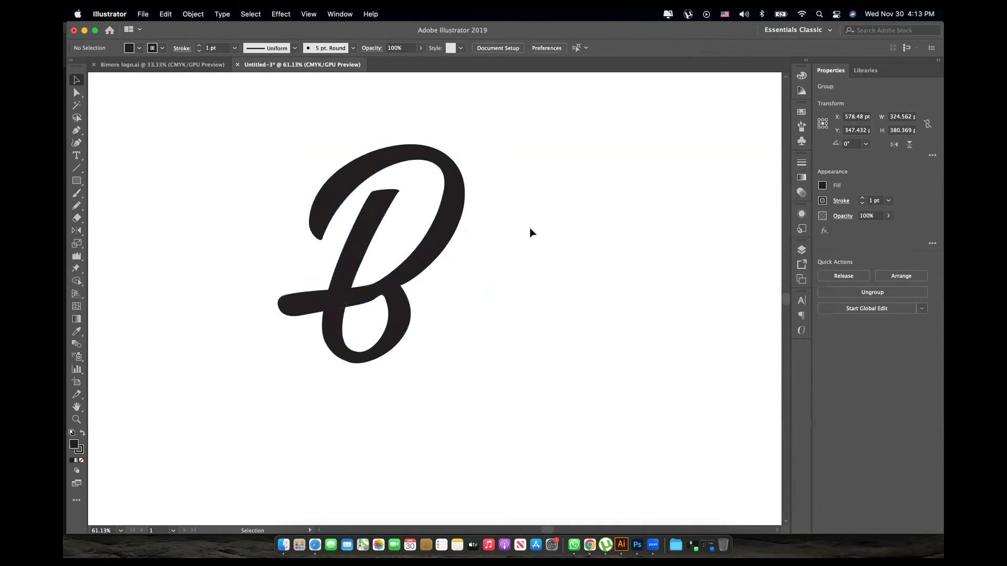
- Enlarge the rough-edged R logo near the artboard's right side about its centre to about 380 by 559 pt
{"action": "left_click", "coordinate": [431, 253]}
{"action": "key", "text": "z"}
{"action": "left_click", "coordinate": [467, 264], "text": "alt"}
{"action": "key", "text": "v"}
{"action": "left_click_drag", "start_coordinate": [406, 265], "coordinate": [182, 265]}
{"action": "left_click", "coordinate": [647, 294]}
{"action": "left_click_drag", "start_coordinate": [602, 242], "coordinate": [582, 242]}
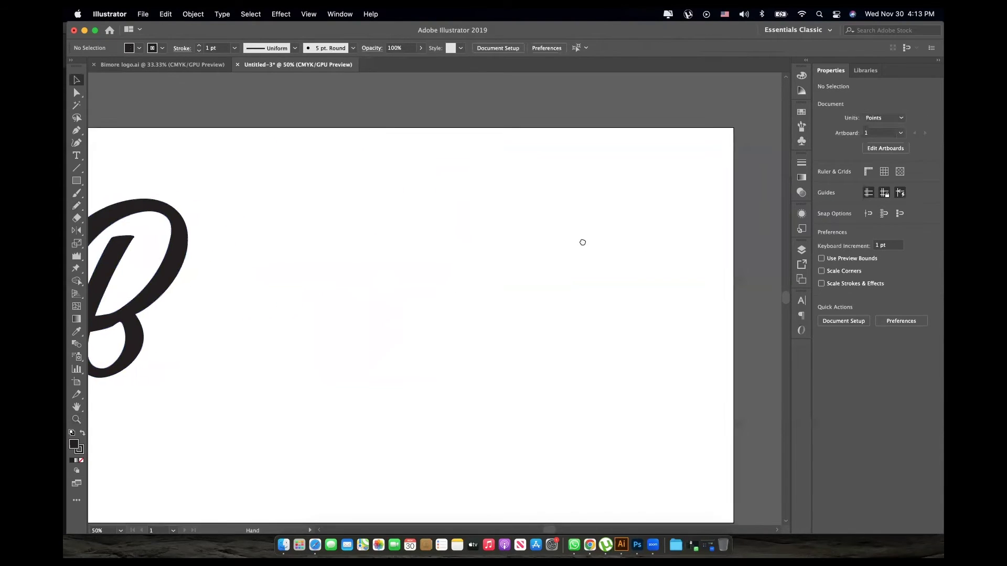
{"action": "scroll", "coordinate": [583, 242], "scroll_direction": "right", "scroll_amount": 8}
{"action": "scroll", "coordinate": [582, 242], "scroll_direction": "down", "scroll_amount": 2}
{"action": "left_click_drag", "start_coordinate": [661, 297], "coordinate": [368, 292]}
{"action": "left_click", "coordinate": [527, 272]}
{"action": "scroll", "coordinate": [371, 237], "scroll_direction": "up", "scroll_amount": 1}
{"action": "left_click", "coordinate": [395, 210]}
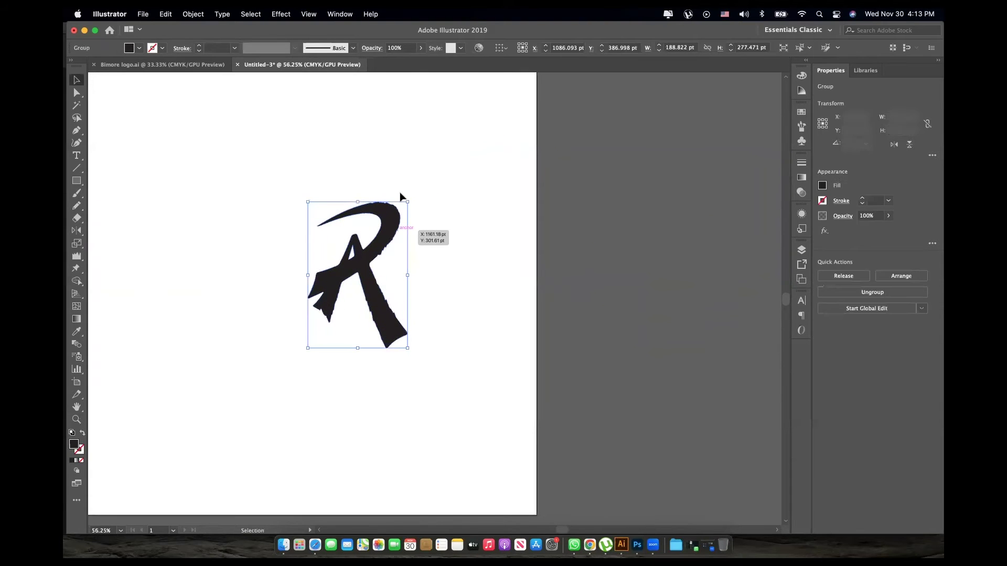
{"action": "left_click_drag", "start_coordinate": [409, 203], "coordinate": [517, 127]}
{"action": "left_click", "coordinate": [475, 186]}
- Examine the jagged edges along the bowl and legs of the enlarged R up close
{"action": "scroll", "coordinate": [492, 241], "scroll_direction": "left", "scroll_amount": 3}
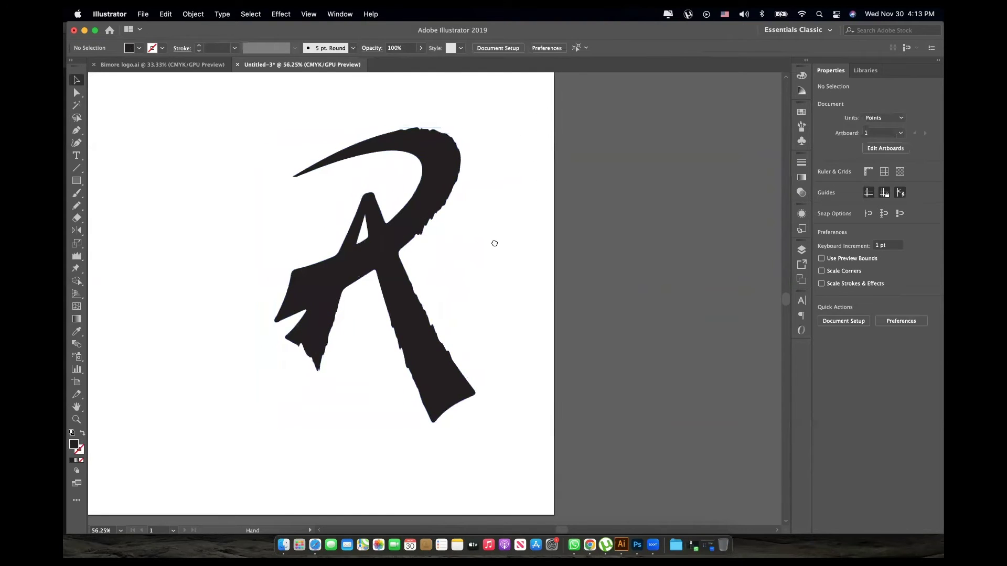
{"action": "key", "text": "z"}
{"action": "left_click_drag", "start_coordinate": [315, 205], "coordinate": [338, 222]}
{"action": "key", "text": "v"}
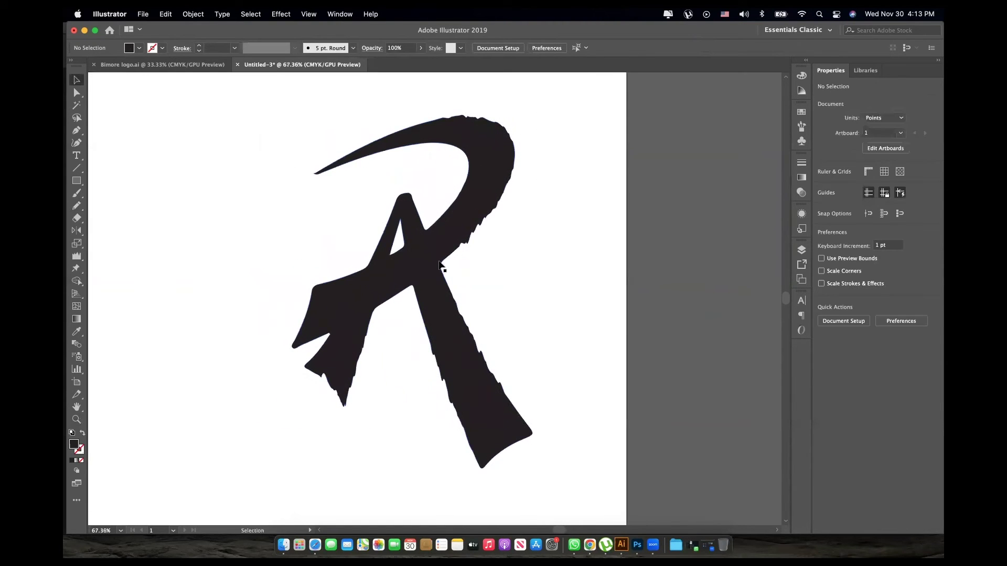
{"action": "left_click", "coordinate": [489, 203]}
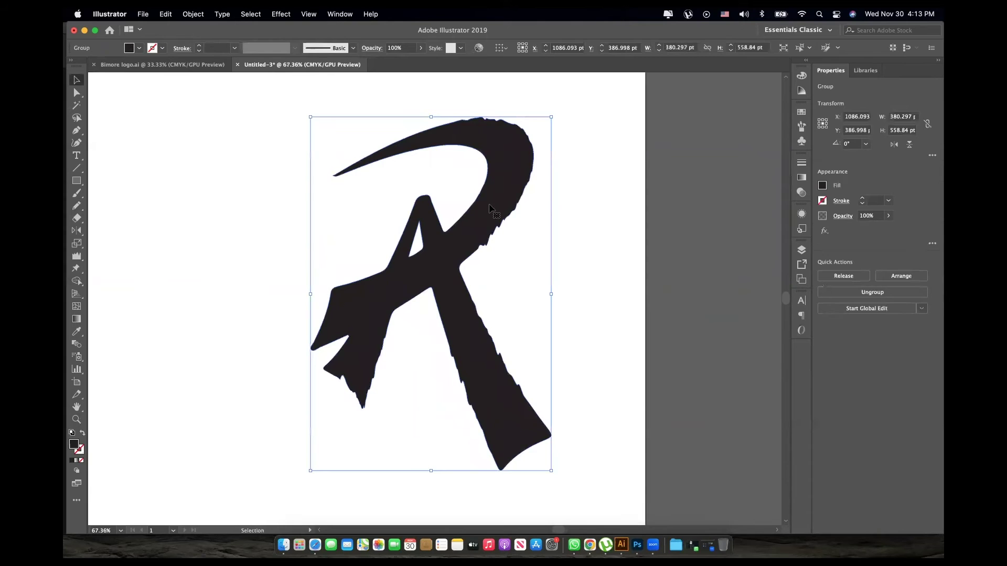
{"action": "left_click", "coordinate": [582, 218]}
{"action": "key", "text": "z"}
{"action": "left_click_drag", "start_coordinate": [493, 121], "coordinate": [583, 176]}
{"action": "key", "text": "space"}
{"action": "left_click_drag", "start_coordinate": [486, 452], "coordinate": [490, 252]}
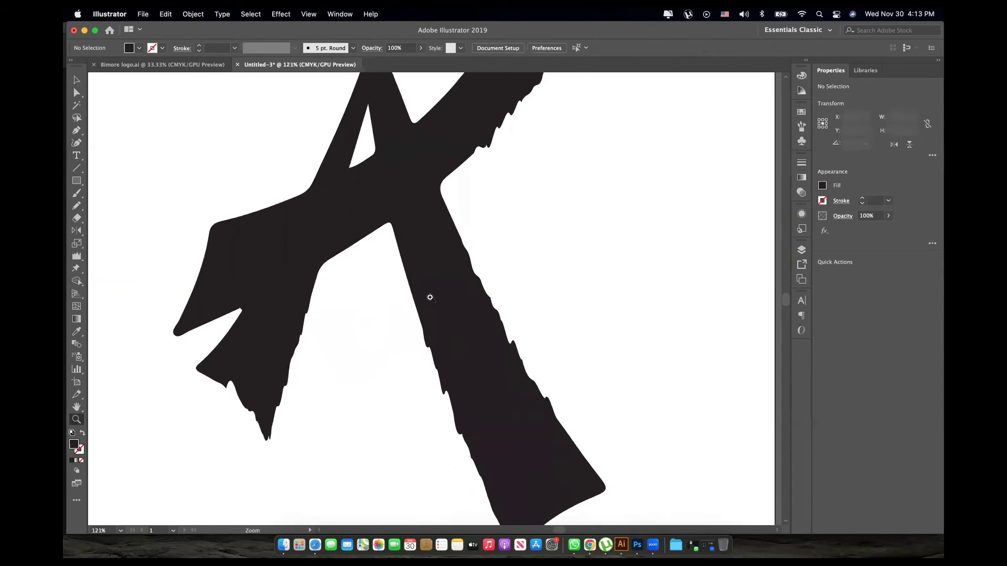
{"action": "left_click", "coordinate": [490, 275], "text": "alt"}
{"action": "left_click", "coordinate": [433, 310], "text": "alt"}
{"action": "left_click", "coordinate": [432, 311], "text": "alt"}
{"action": "left_click_drag", "start_coordinate": [407, 315], "coordinate": [463, 332]}
{"action": "key", "text": "v"}
{"action": "key", "text": "space"}
{"action": "left_click_drag", "start_coordinate": [462, 227], "coordinate": [465, 231]}
- Give the R logo a 1 pt stroke and no fill
{"action": "left_click", "coordinate": [488, 199]}
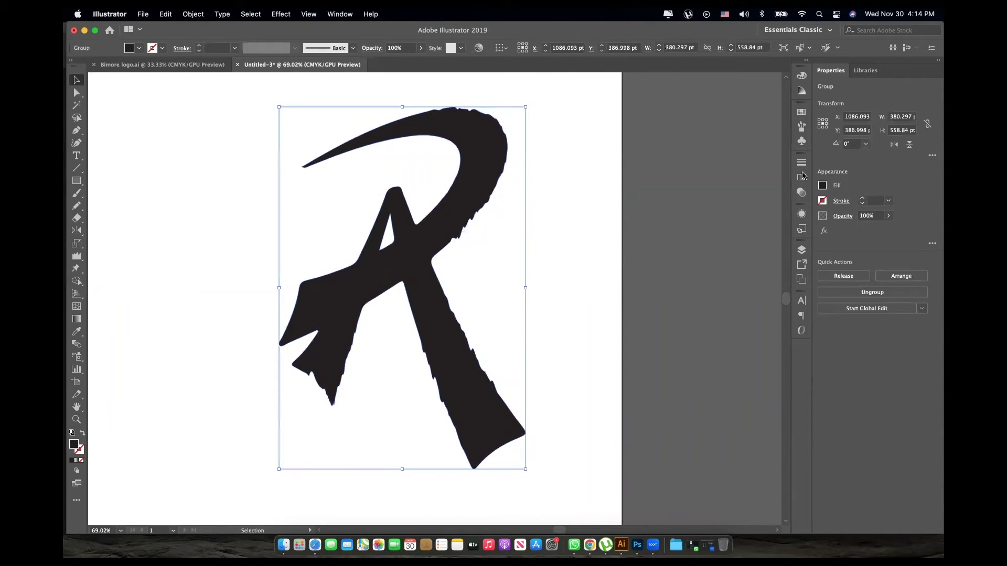
{"action": "left_click", "coordinate": [888, 200]}
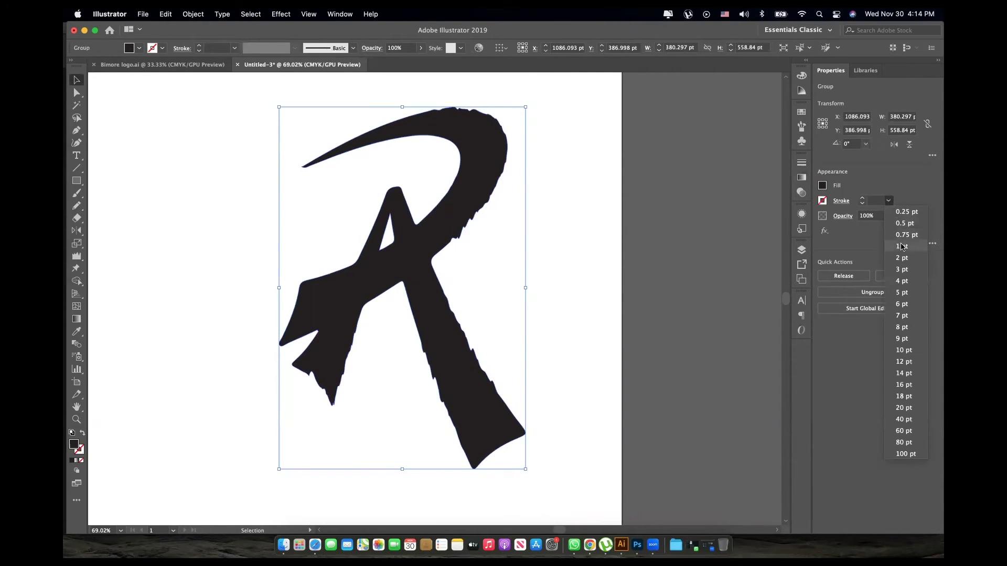
{"action": "left_click", "coordinate": [901, 246]}
{"action": "left_click", "coordinate": [822, 186]}
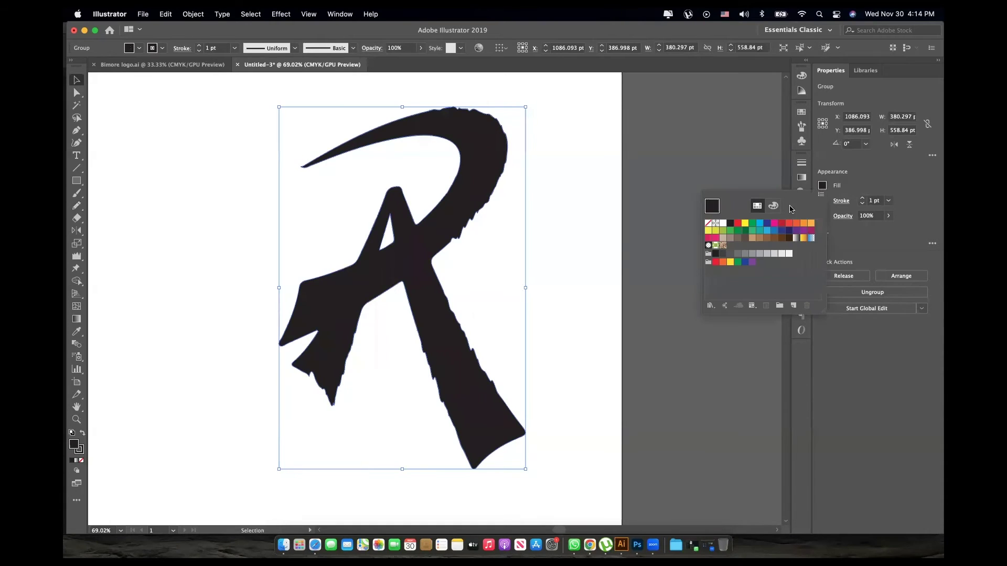
{"action": "left_click", "coordinate": [709, 226]}
{"action": "left_click", "coordinate": [448, 228]}
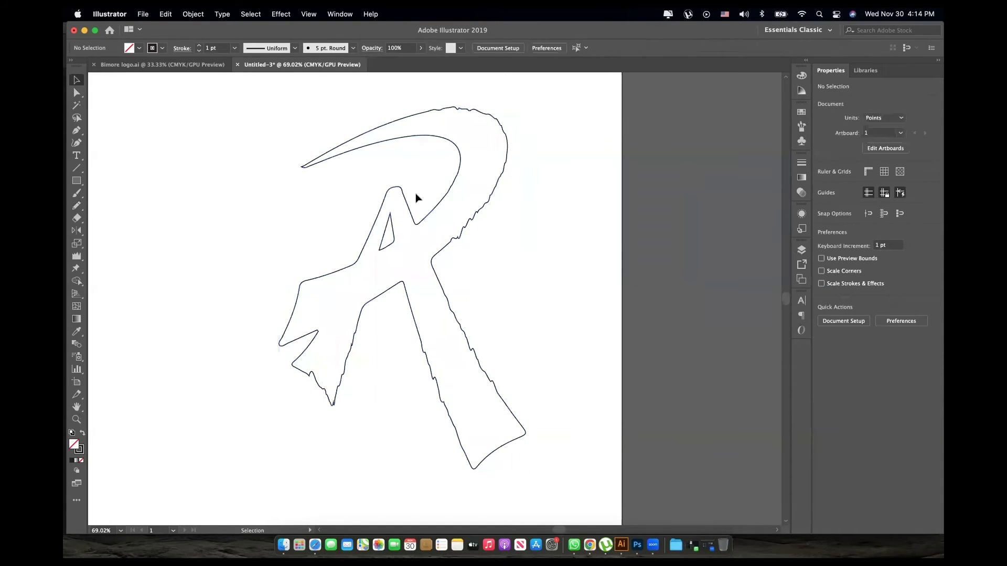
- Move the outlined R slightly left and down on the artboard
{"action": "left_click", "coordinate": [396, 261]}
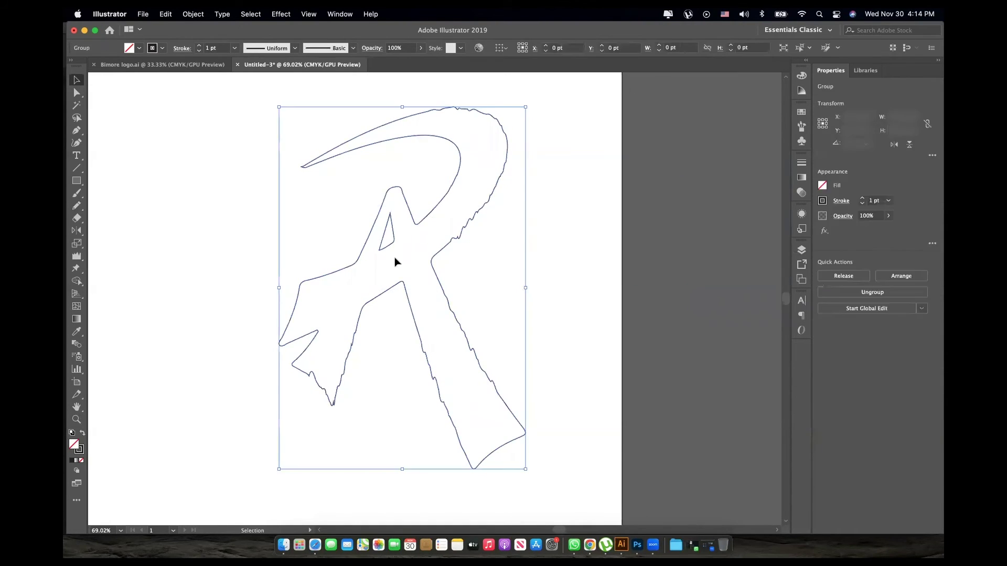
{"action": "left_click_drag", "start_coordinate": [420, 225], "coordinate": [405, 231]}
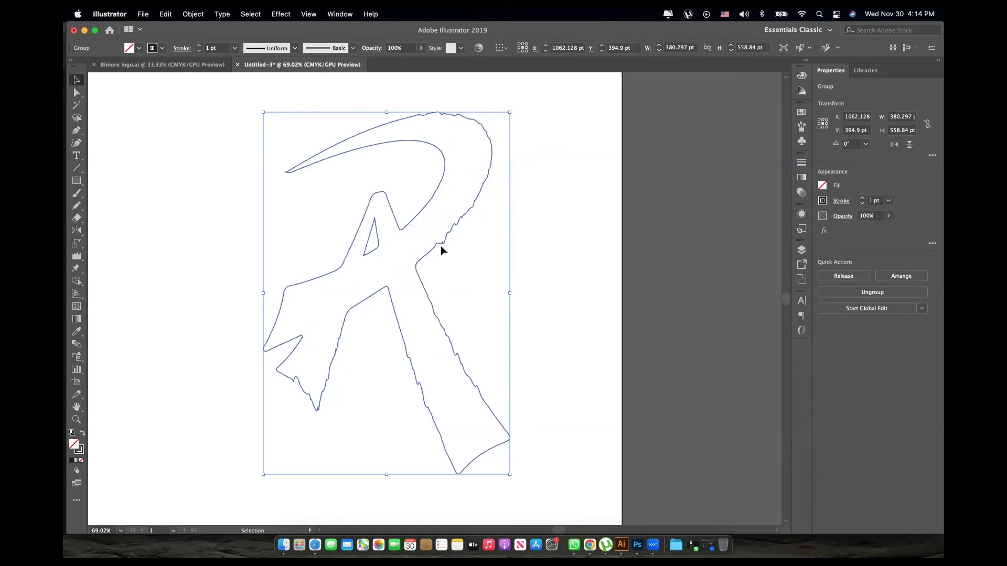
- Smooth the jagged outer edge of the R's bowl, using the Paintbrush tool in its temporary Smooth mode
{"action": "left_click", "coordinate": [80, 207]}
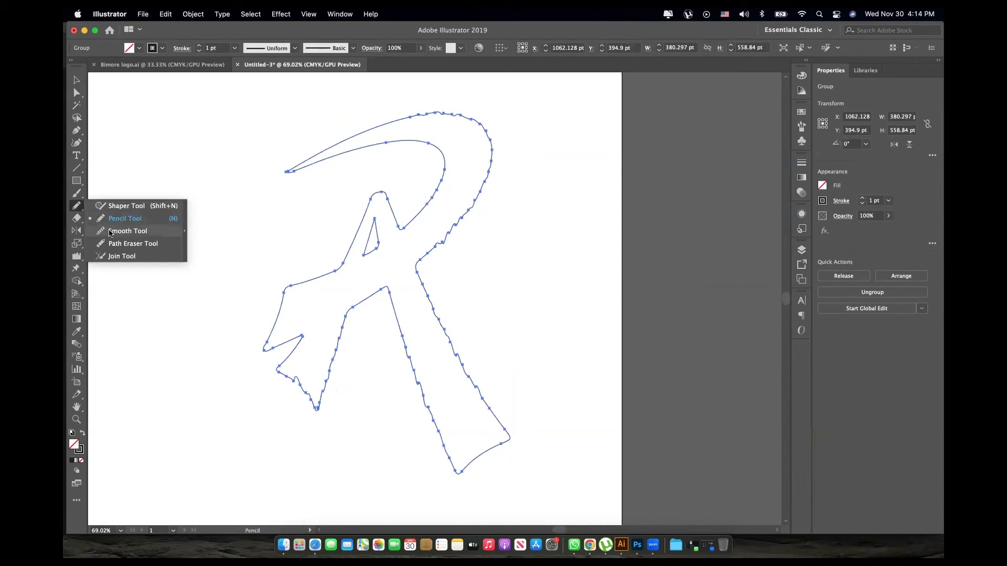
{"action": "left_click", "coordinate": [139, 233]}
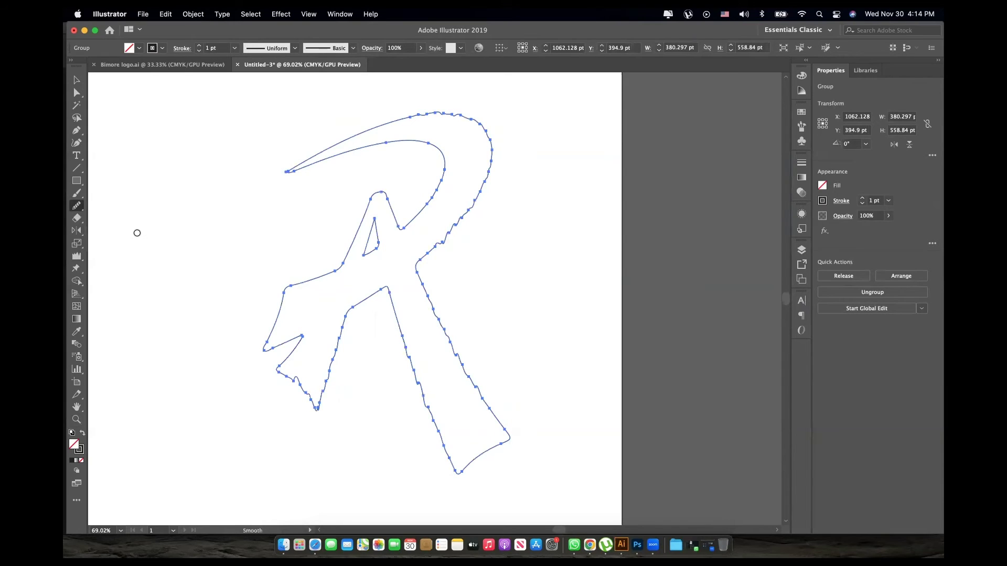
{"action": "left_click", "coordinate": [77, 194]}
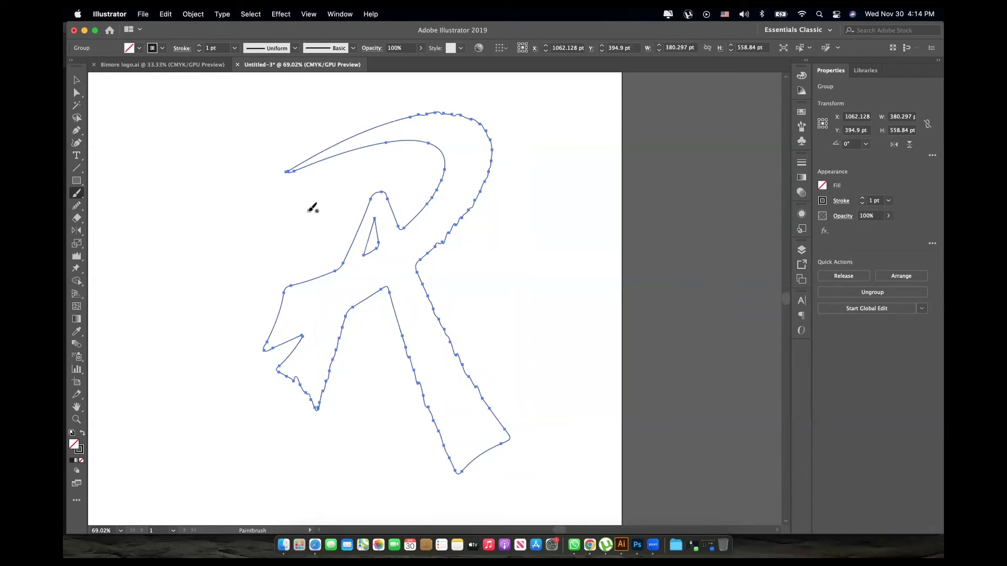
{"action": "left_click", "coordinate": [73, 198]}
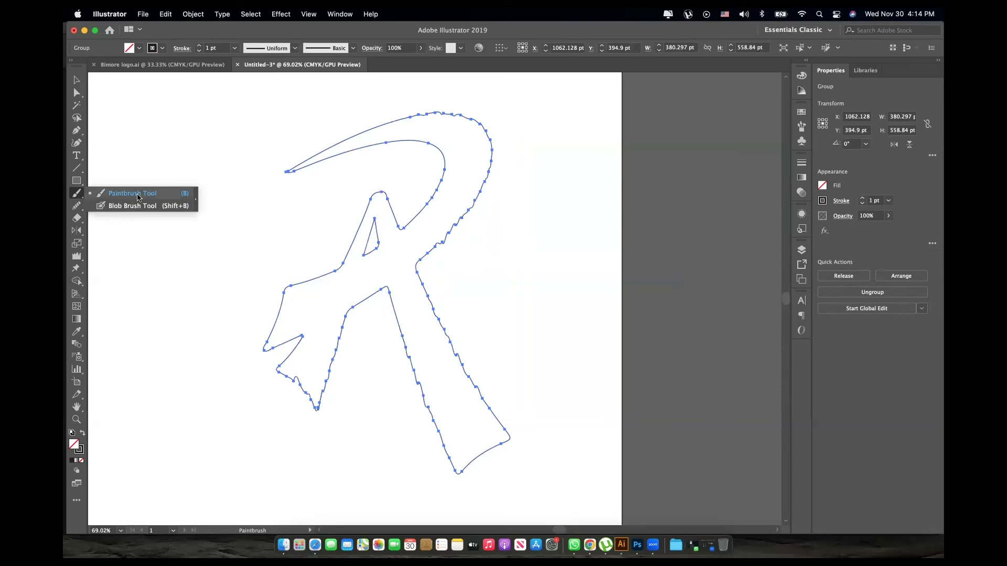
{"action": "left_click", "coordinate": [138, 195]}
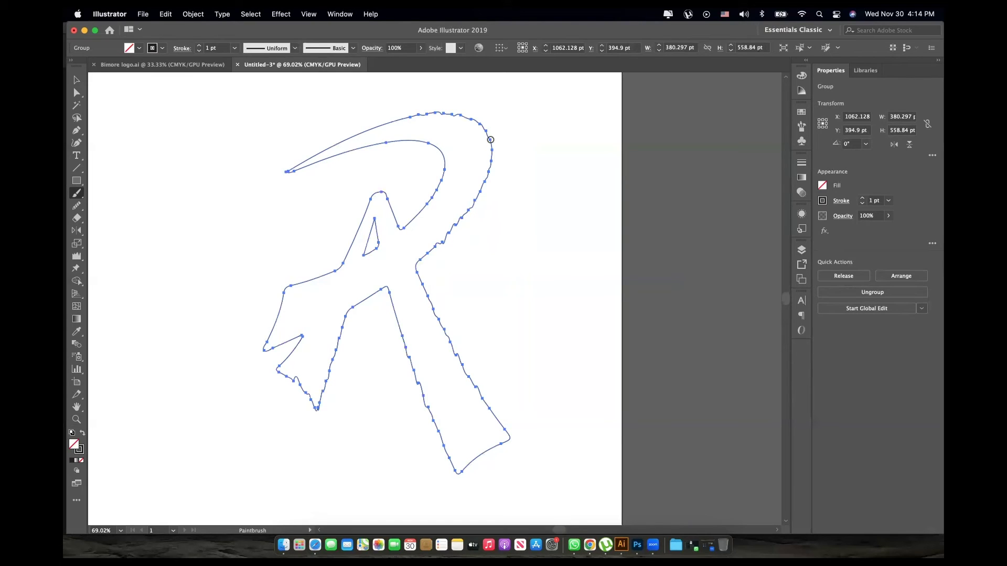
{"action": "left_click_drag", "start_coordinate": [489, 172], "coordinate": [436, 247]}
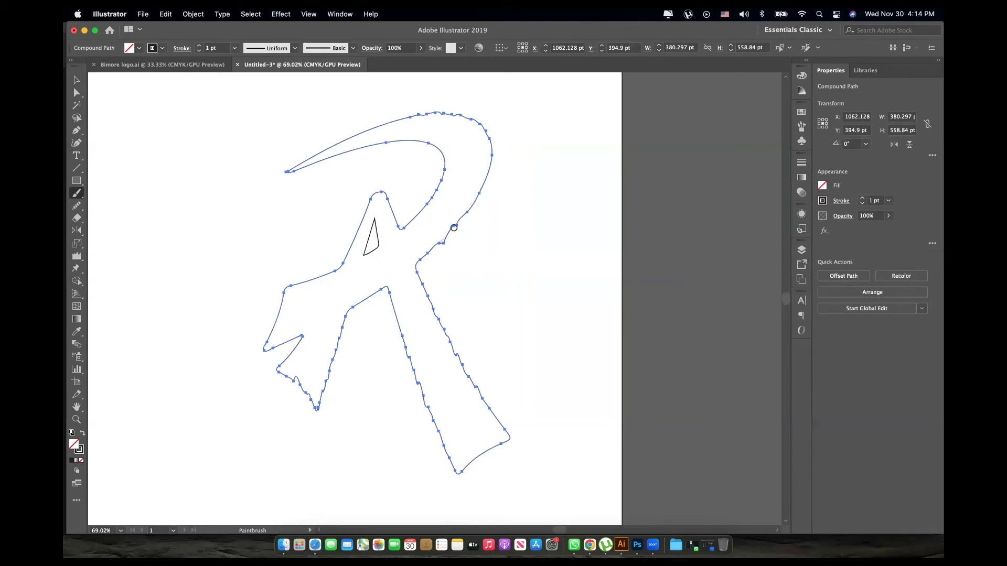
{"action": "mouse_move", "coordinate": [466, 213]}
{"action": "left_mouse_down"}
{"action": "mouse_move", "coordinate": [481, 193]}
{"action": "mouse_move", "coordinate": [437, 245]}
{"action": "mouse_move", "coordinate": [465, 216]}
{"action": "left_mouse_up"}
{"action": "mouse_move", "coordinate": [482, 129]}
{"action": "left_mouse_down"}
{"action": "mouse_move", "coordinate": [448, 114]}
{"action": "mouse_move", "coordinate": [412, 116]}
{"action": "left_mouse_up"}
{"action": "mouse_move", "coordinate": [411, 118]}
{"action": "left_mouse_down"}
{"action": "mouse_move", "coordinate": [467, 116]}
{"action": "mouse_move", "coordinate": [487, 136]}
{"action": "mouse_move", "coordinate": [438, 114]}
{"action": "mouse_move", "coordinate": [484, 137]}
{"action": "left_mouse_up"}
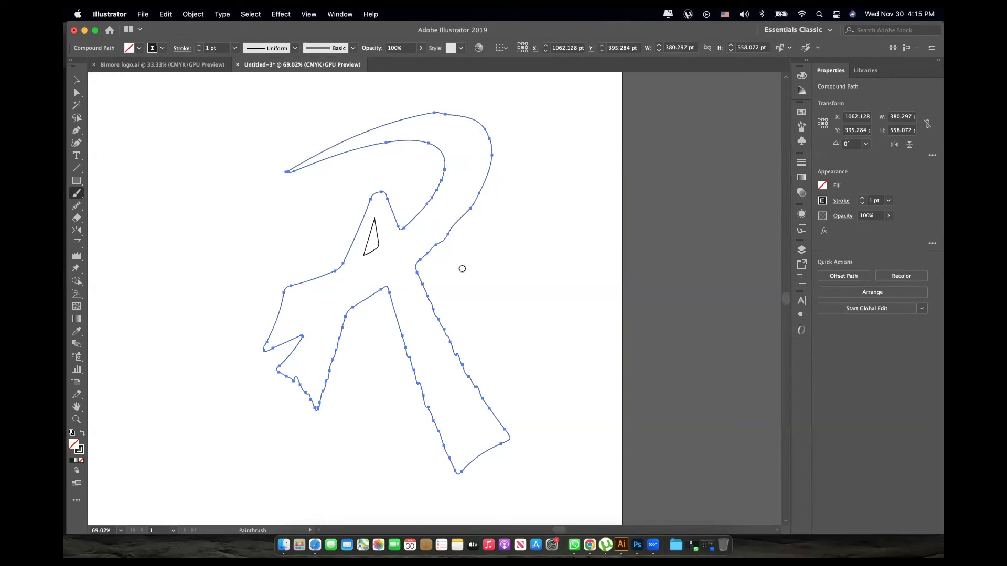
- Smooth the rough edges on both sides of the R's long diagonal leg
{"action": "mouse_move", "coordinate": [428, 297]}
{"action": "left_mouse_down"}
{"action": "mouse_move", "coordinate": [478, 401]}
{"action": "mouse_move", "coordinate": [498, 420]}
{"action": "mouse_move", "coordinate": [453, 344]}
{"action": "left_mouse_up"}
{"action": "left_click_drag", "start_coordinate": [407, 356], "coordinate": [453, 461]}
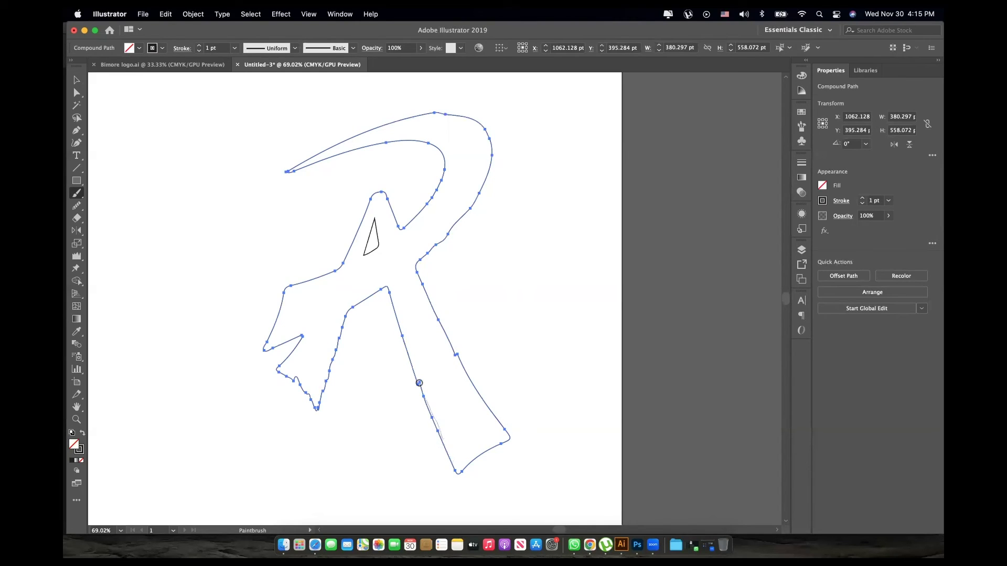
{"action": "left_click_drag", "start_coordinate": [415, 392], "coordinate": [418, 384]}
{"action": "left_click_drag", "start_coordinate": [459, 352], "coordinate": [445, 358]}
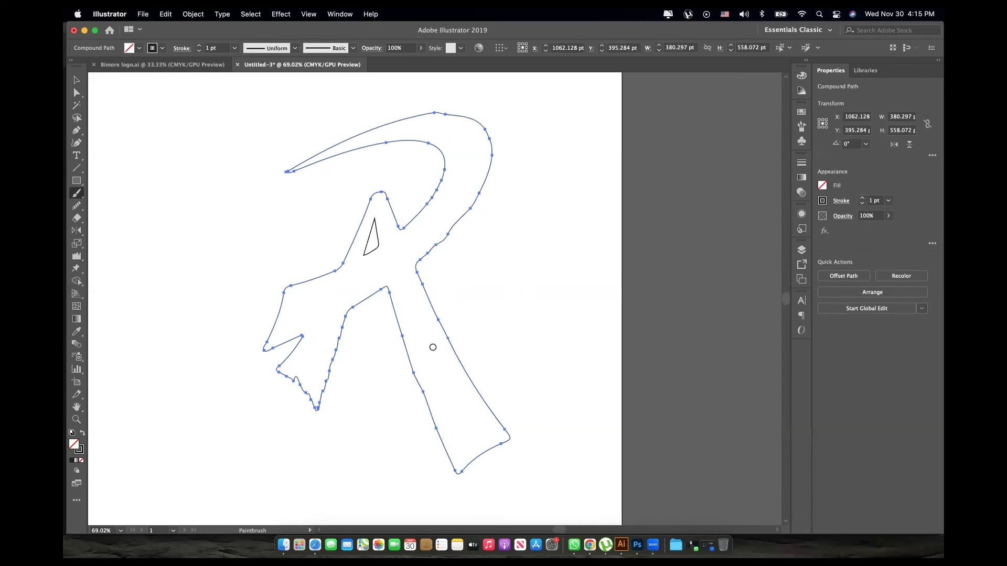
- Smooth the jagged edges of the R's short leg and the inner curve of its bowl
{"action": "mouse_move", "coordinate": [342, 327]}
{"action": "left_mouse_down"}
{"action": "mouse_move", "coordinate": [322, 397]}
{"action": "mouse_move", "coordinate": [311, 400]}
{"action": "mouse_move", "coordinate": [278, 371]}
{"action": "left_mouse_up"}
{"action": "mouse_move", "coordinate": [312, 402]}
{"action": "left_mouse_down"}
{"action": "mouse_move", "coordinate": [298, 376]}
{"action": "mouse_move", "coordinate": [285, 385]}
{"action": "mouse_move", "coordinate": [301, 375]}
{"action": "mouse_move", "coordinate": [287, 382]}
{"action": "mouse_move", "coordinate": [305, 385]}
{"action": "mouse_move", "coordinate": [304, 408]}
{"action": "left_mouse_up"}
{"action": "left_click_drag", "start_coordinate": [432, 194], "coordinate": [423, 207]}
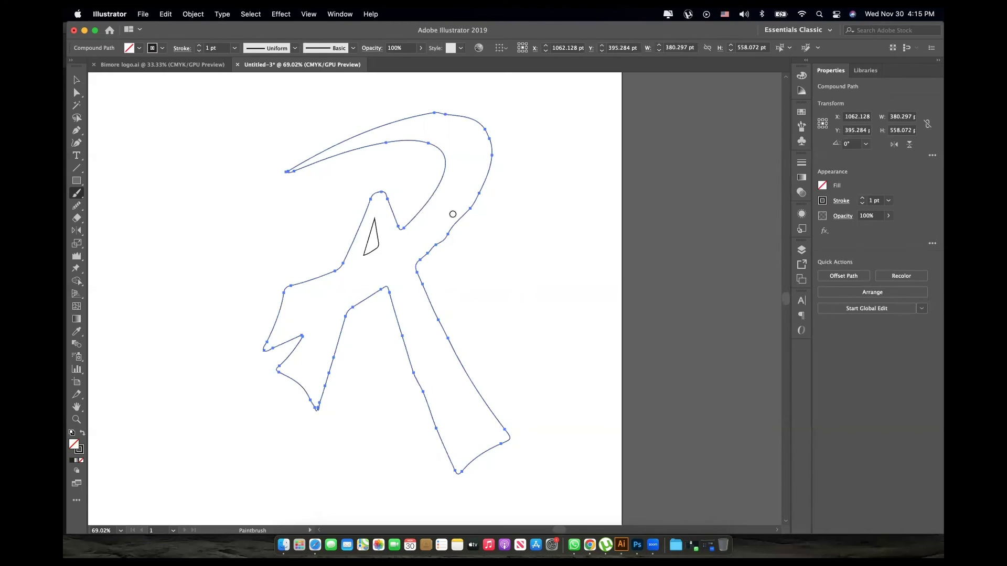
- Even out the remaining bumps on the bowl's outer edge and the long leg's inner edge, then deselect the R
{"action": "left_click_drag", "start_coordinate": [433, 243], "coordinate": [472, 209]}
{"action": "left_click_drag", "start_coordinate": [432, 111], "coordinate": [485, 135]}
{"action": "left_click_drag", "start_coordinate": [418, 382], "coordinate": [431, 404]}
{"action": "key", "text": "v"}
{"action": "left_click", "coordinate": [490, 257]}
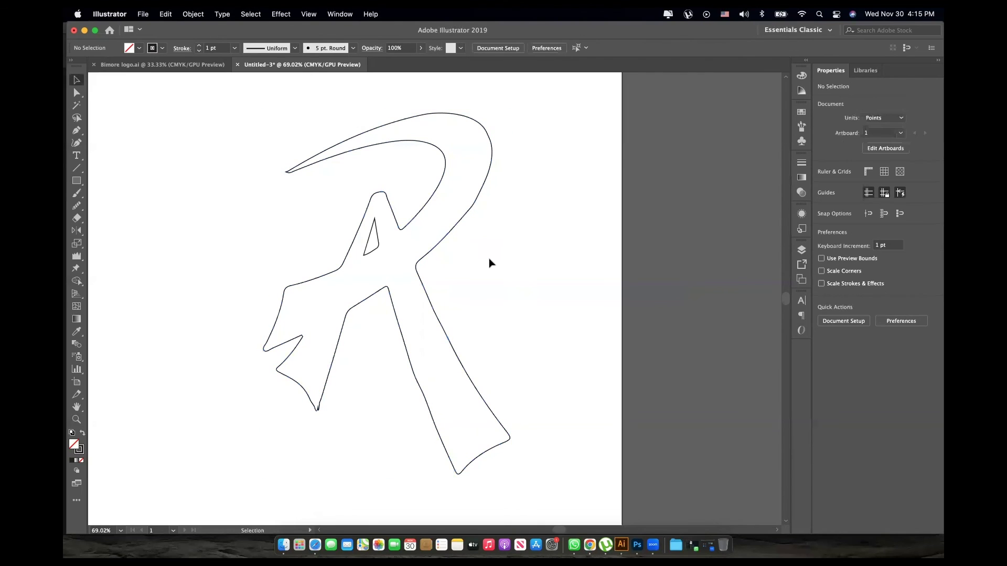
- Fill the whole smoothed R with black
{"action": "left_click_drag", "start_coordinate": [542, 120], "coordinate": [283, 367]}
{"action": "left_click", "coordinate": [822, 187]}
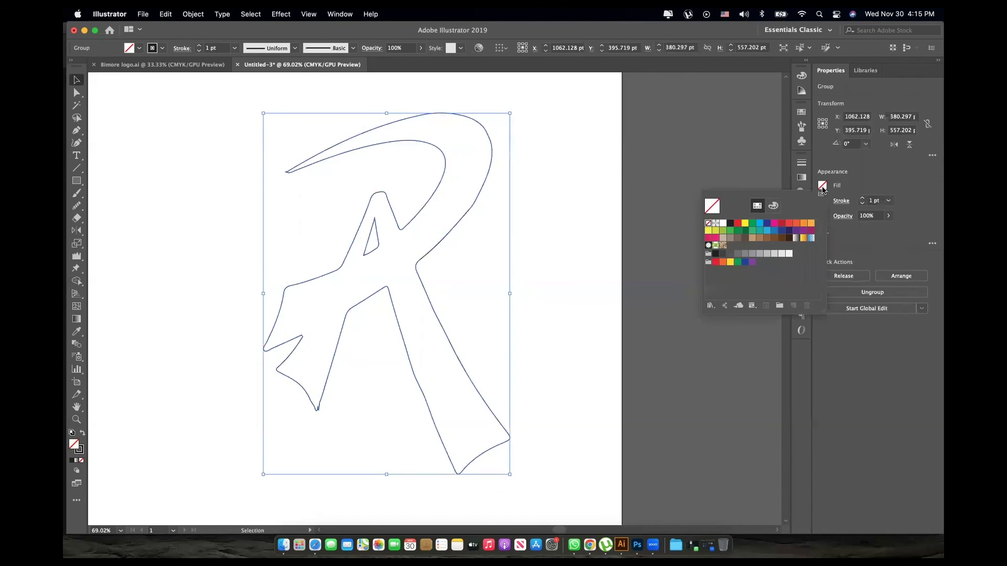
{"action": "left_click", "coordinate": [730, 224]}
{"action": "left_click", "coordinate": [737, 224]}
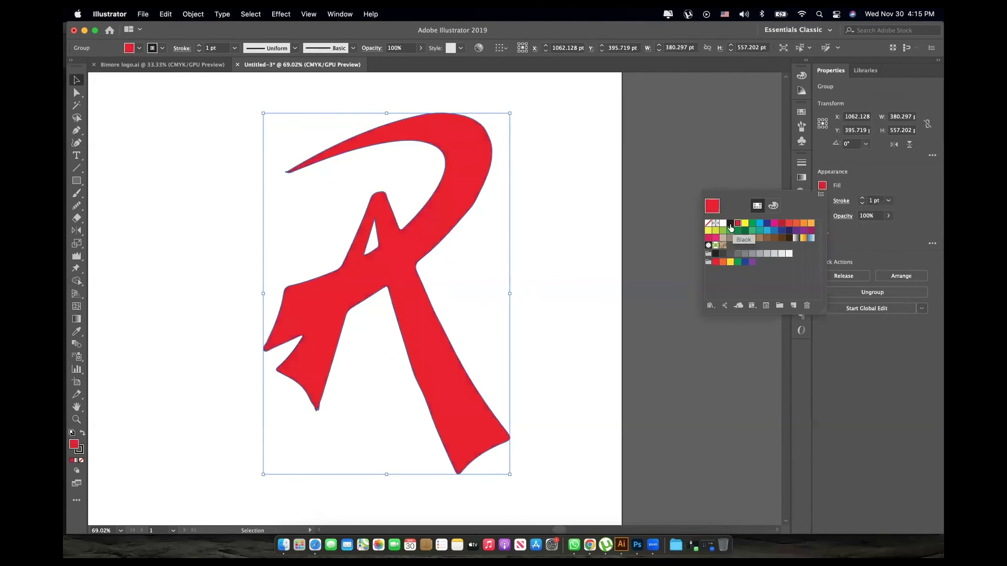
{"action": "left_click", "coordinate": [731, 227]}
{"action": "left_click", "coordinate": [555, 241]}
{"action": "left_click", "coordinate": [533, 297]}
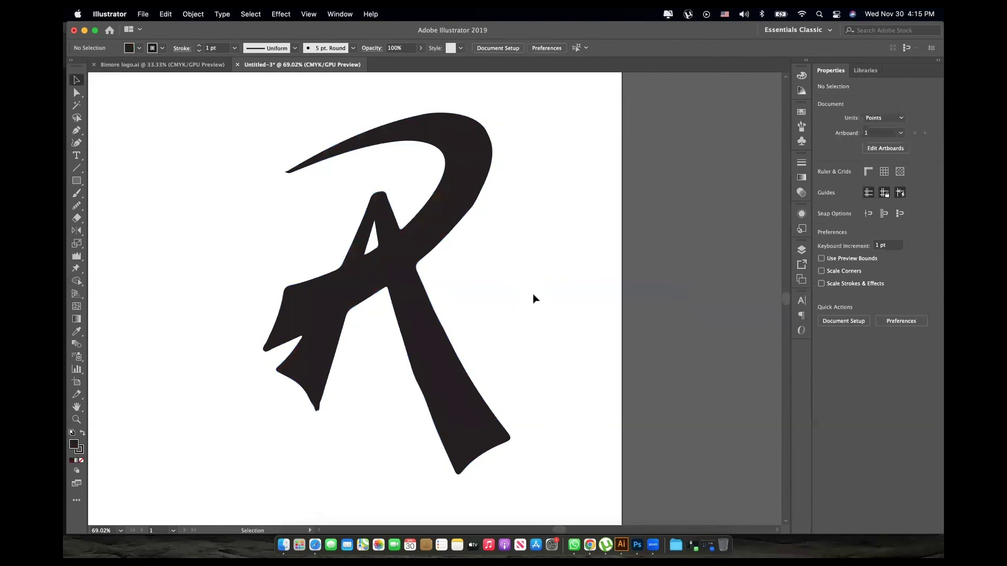
- Examine the black R's anchor points and the smoothness of its bowl and legs at different zoom levels
{"action": "left_click", "coordinate": [459, 229]}
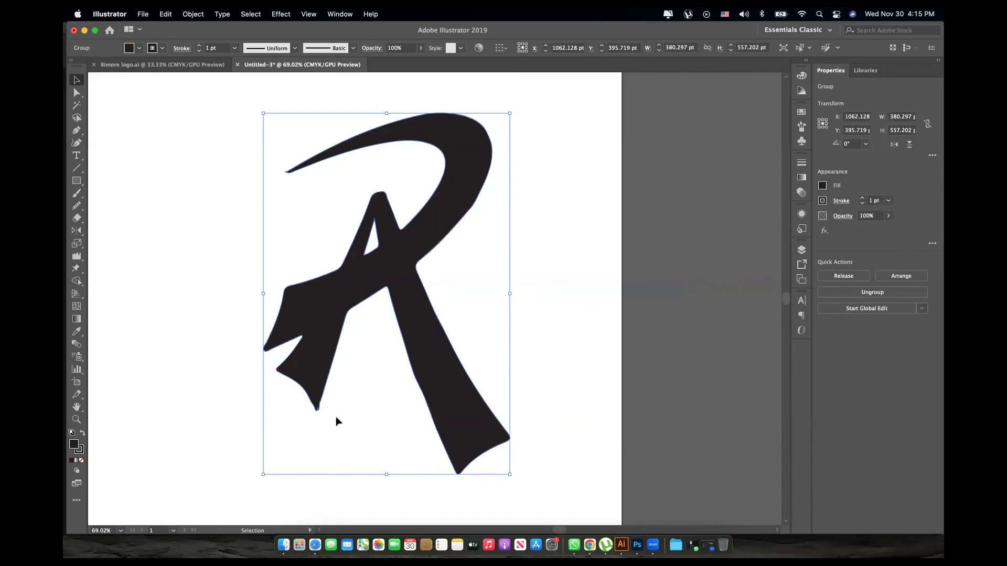
{"action": "left_click", "coordinate": [77, 92]}
{"action": "left_click", "coordinate": [471, 210]}
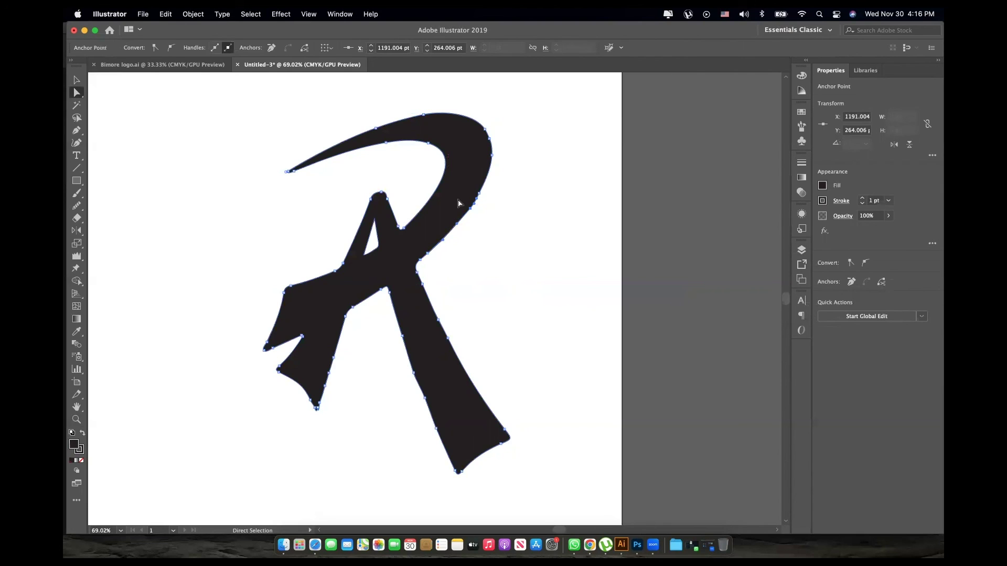
{"action": "left_click", "coordinate": [494, 295]}
{"action": "left_click", "coordinate": [453, 392]}
{"action": "key", "text": "z"}
{"action": "scroll", "coordinate": [405, 299], "scroll_direction": "down", "scroll_amount": 2}
{"action": "key", "text": "v"}
{"action": "left_click", "coordinate": [581, 288]}
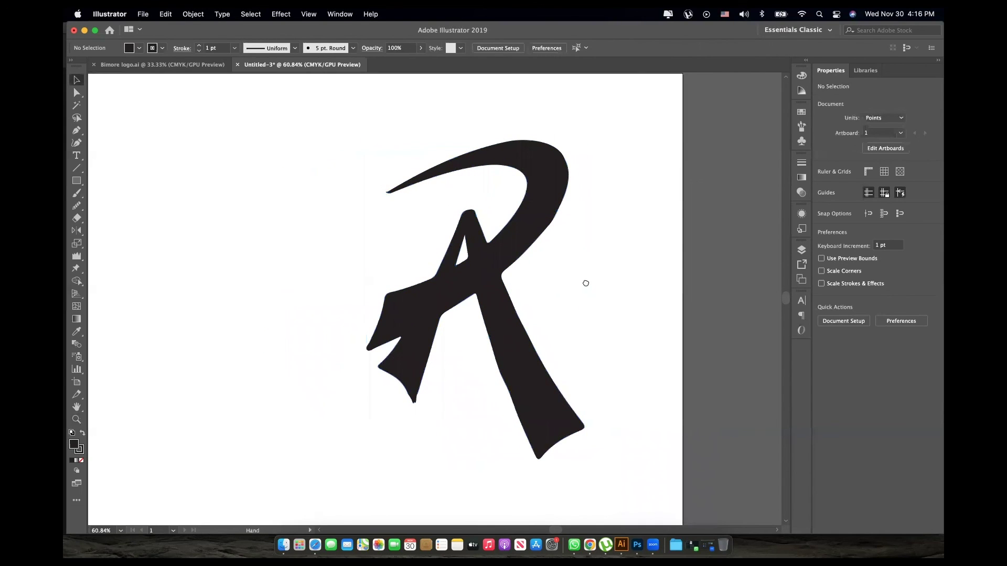
{"action": "key", "text": "z"}
{"action": "scroll", "coordinate": [499, 281], "scroll_direction": "up", "scroll_amount": 3}
{"action": "scroll", "coordinate": [395, 252], "scroll_direction": "down", "scroll_amount": 1}
{"action": "key", "text": "v"}
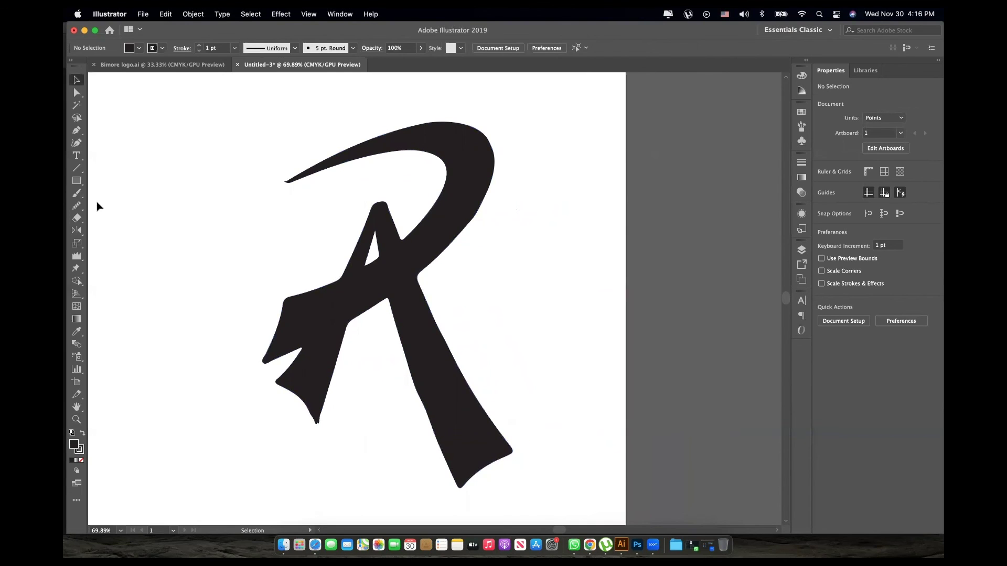
- Activate the Paintbrush tool with nothing selected
{"action": "left_click", "coordinate": [76, 208]}
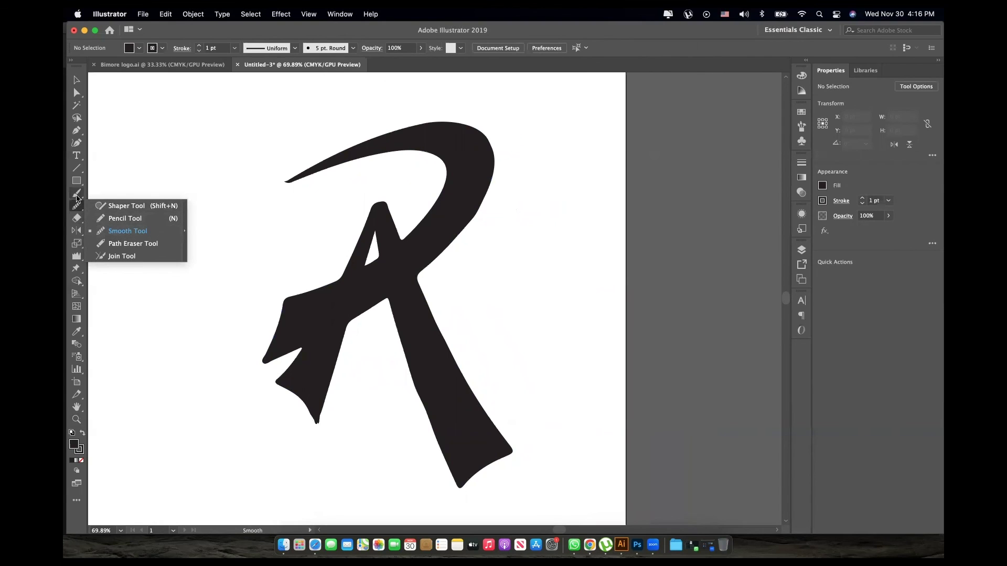
{"action": "left_click_drag", "start_coordinate": [76, 198], "coordinate": [109, 194]}
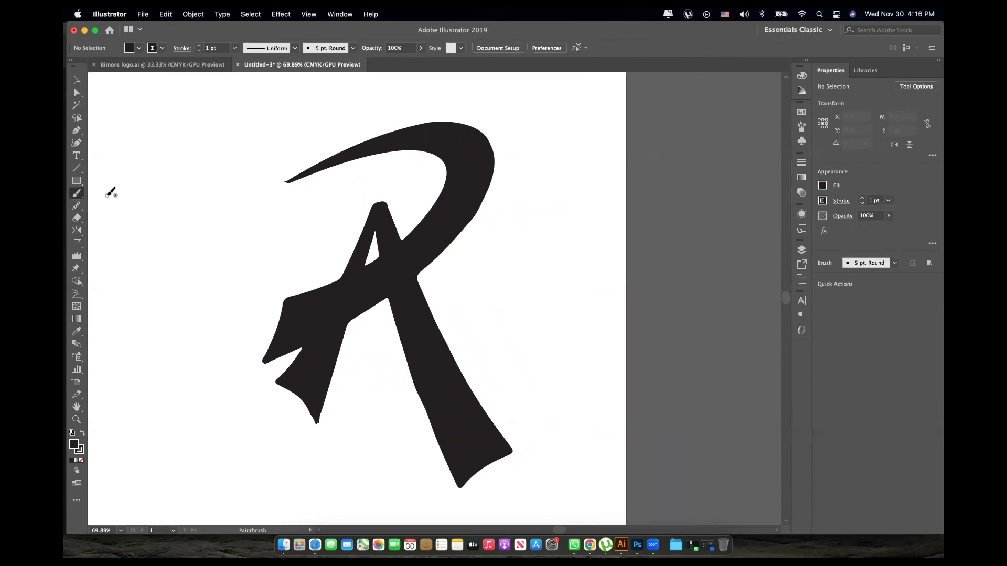